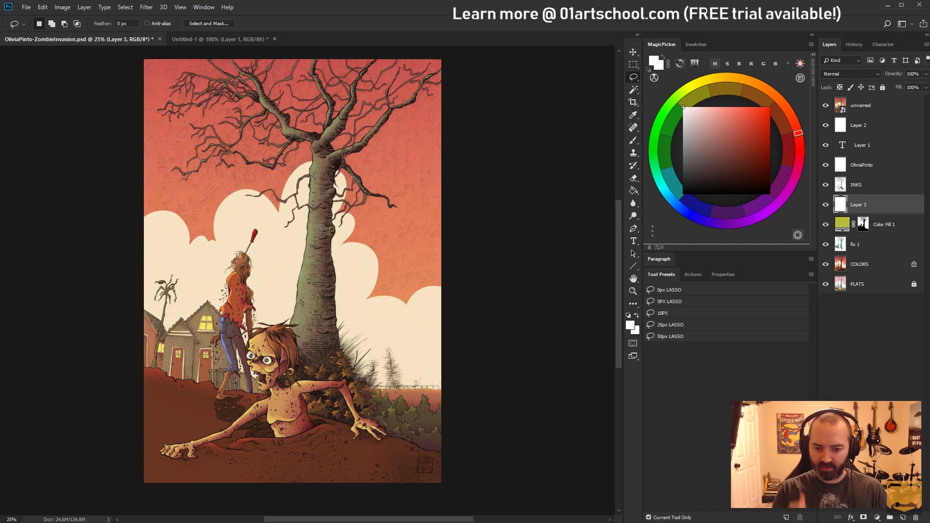
Zoom in on the zombie's head, then with the Brush active add Layer 4 above 'unnamed'.
left_click(633, 291)
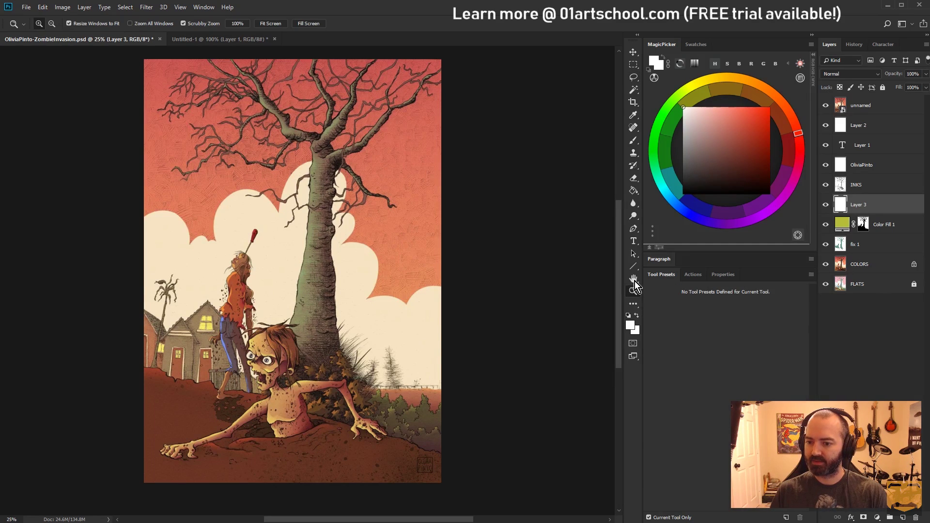
left_click(286, 305)
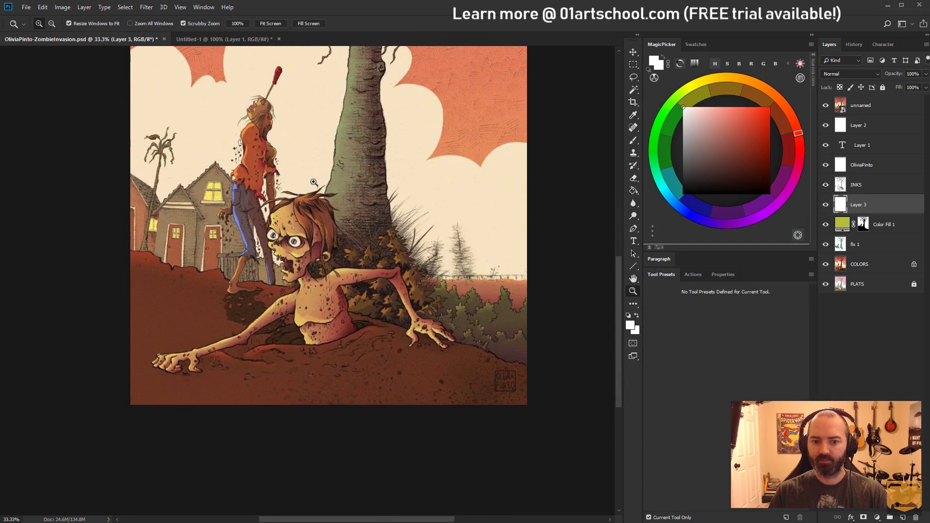
left_click(355, 223)
left_click(355, 223)
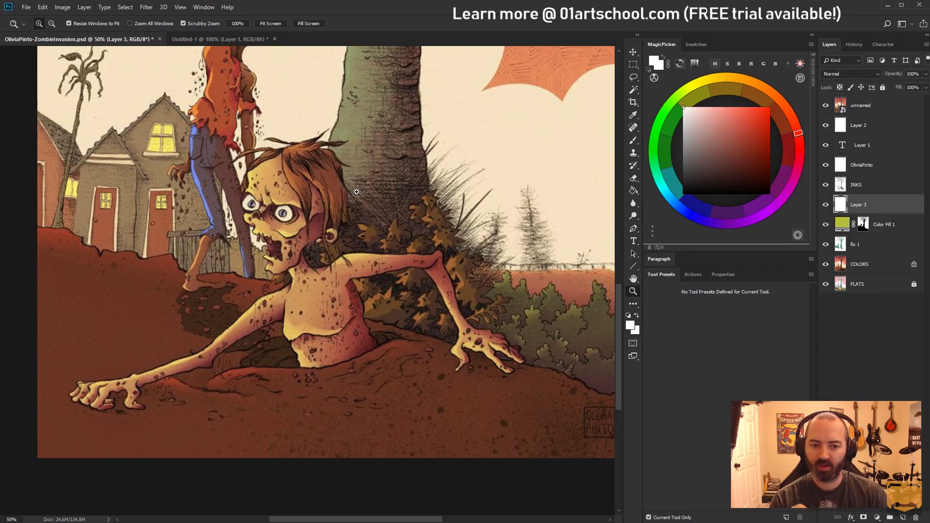
key("b")
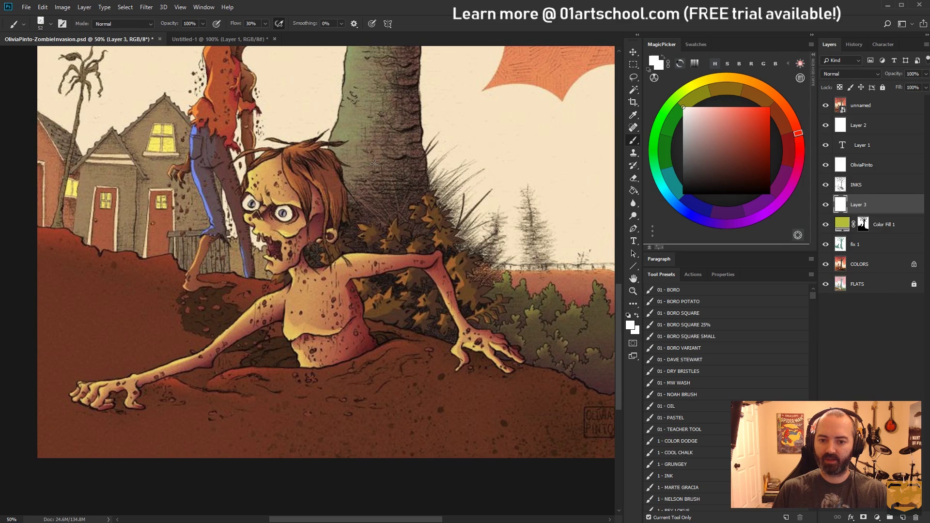
left_click(877, 108)
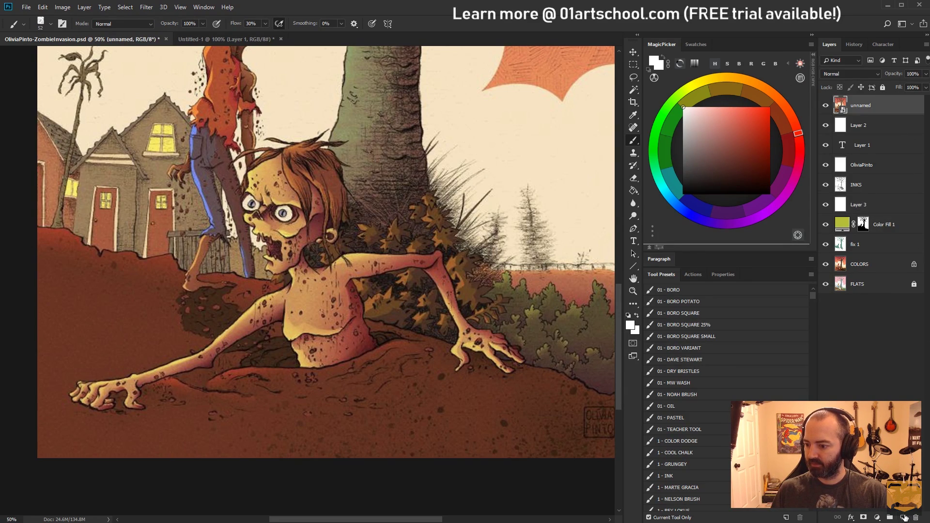
left_click(902, 517)
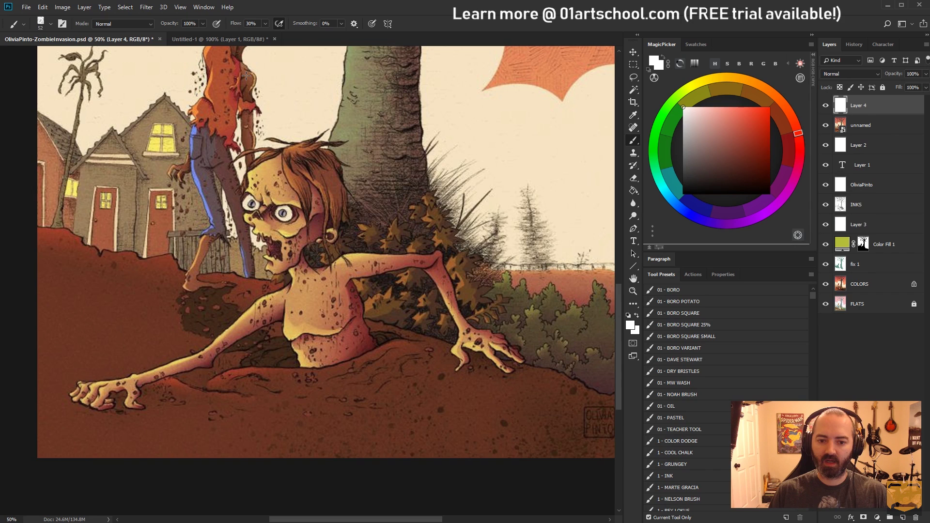
left_click_drag(333, 127, 324, 124)
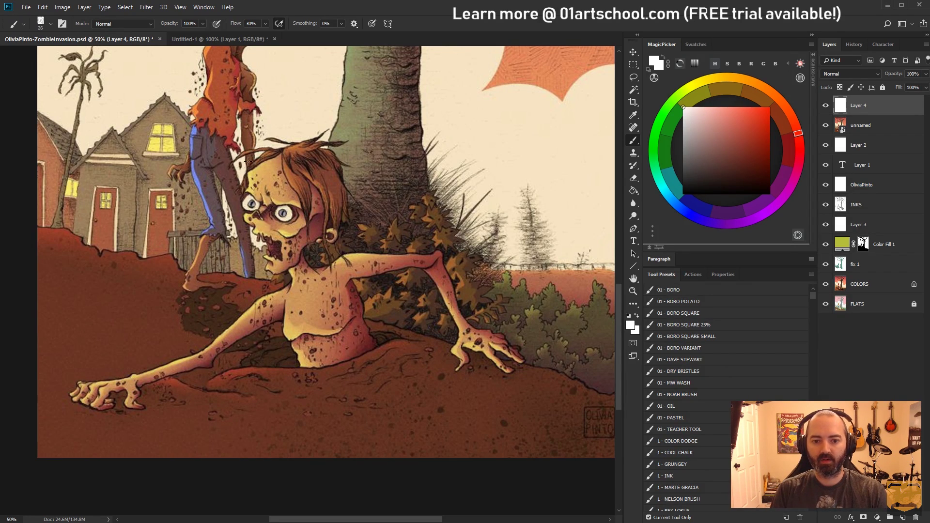
mouse_move(250, 161)
left_mouse_down()
mouse_move(242, 228)
mouse_move(334, 201)
left_mouse_up()
key("ctrl+z")
key("ctrl+z")
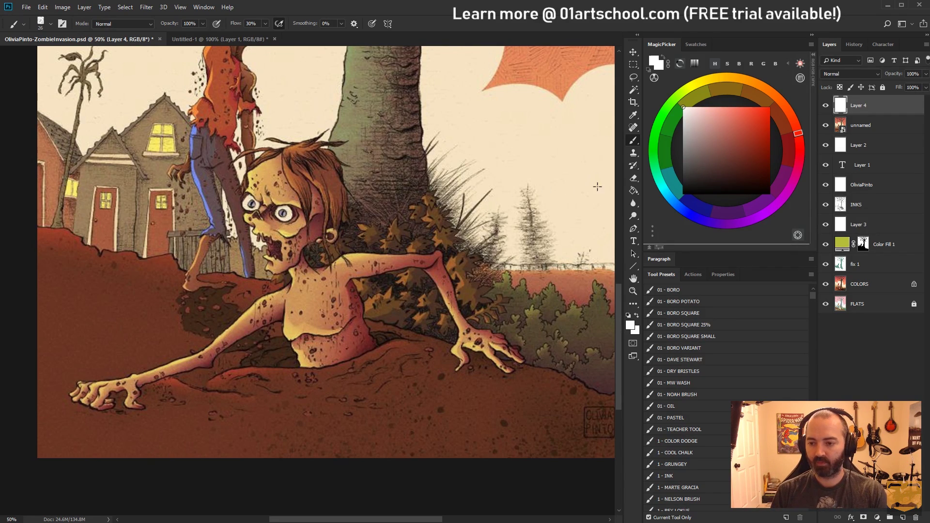
key("ctrl+plus")
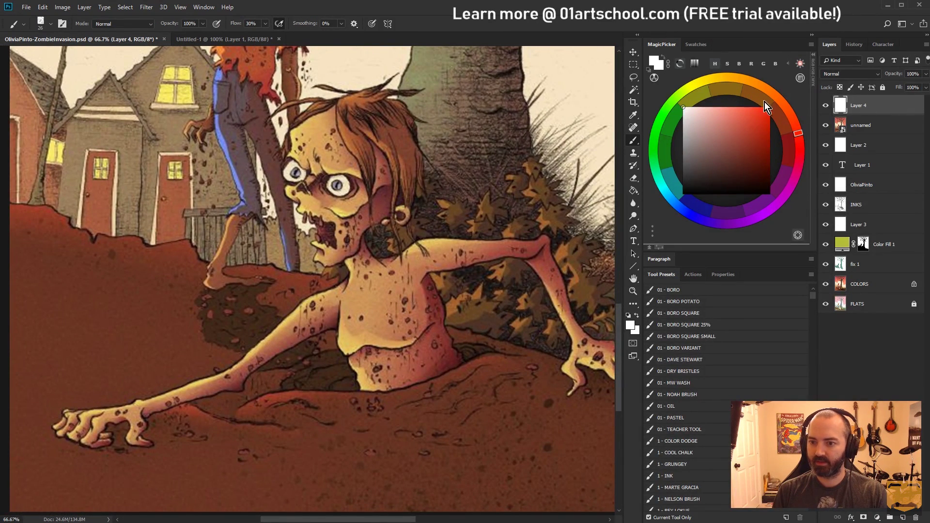
Choose orange-red, load the 01 - BORO SQUARE brush preset, and shrink it to about 60 px.
left_click(766, 104)
left_click(784, 97)
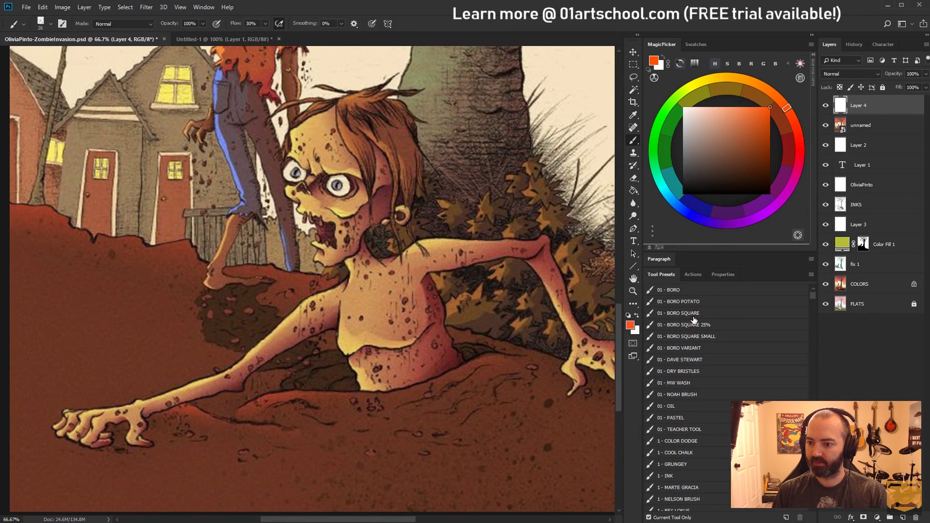
left_click(678, 313)
left_click_drag(349, 145, 319, 320)
key("ctrl+z")
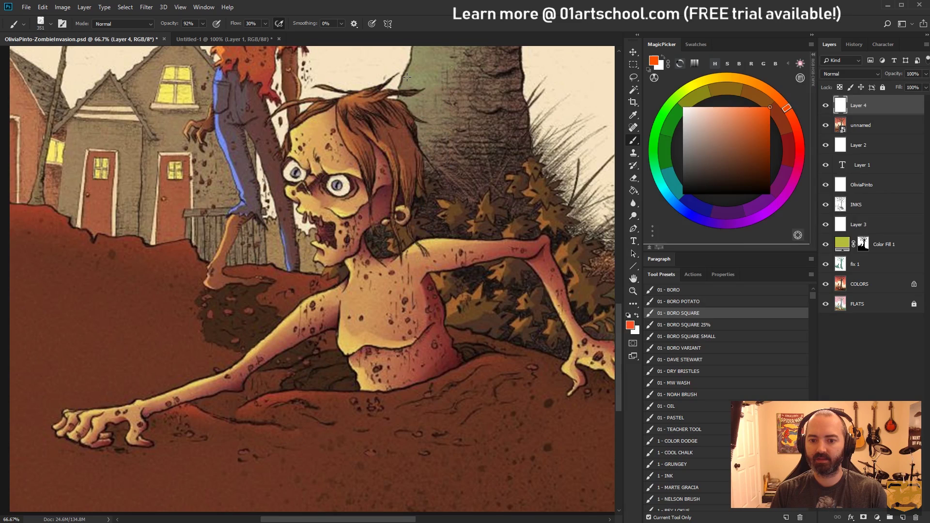
mouse_move(403, 146)
left_mouse_down()
mouse_move(382, 168)
mouse_move(349, 178)
mouse_move(350, 169)
mouse_move(342, 212)
left_mouse_up()
Paint an orange jagged line down the zombie's forehead, nose and cheek edge.
key("z")
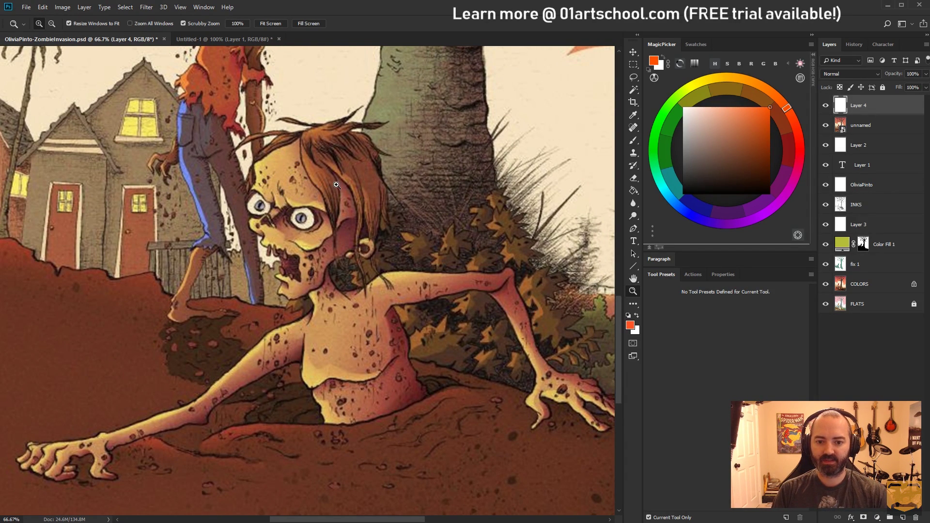
left_click_drag(350, 169, 369, 137)
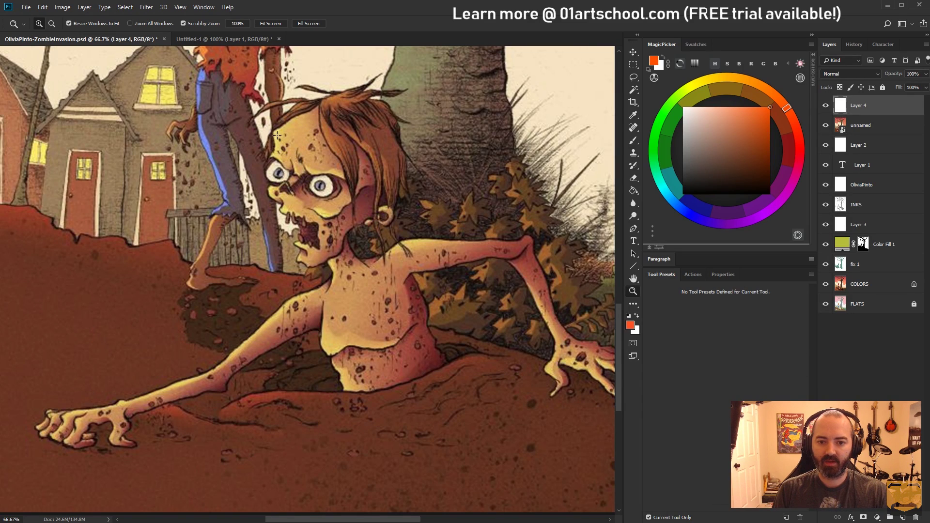
key("b")
mouse_move(276, 127)
left_mouse_down()
mouse_move(274, 159)
mouse_move(276, 127)
left_mouse_up()
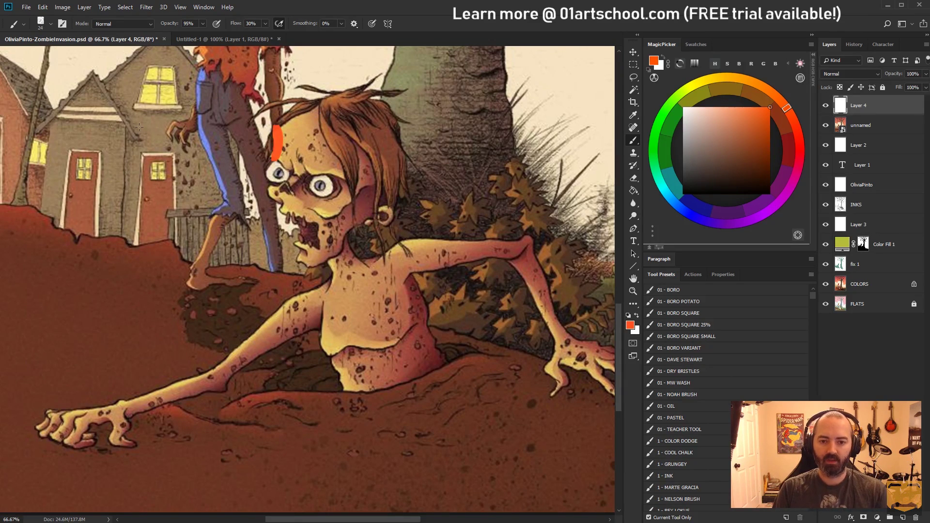
left_click_drag(272, 179, 300, 243)
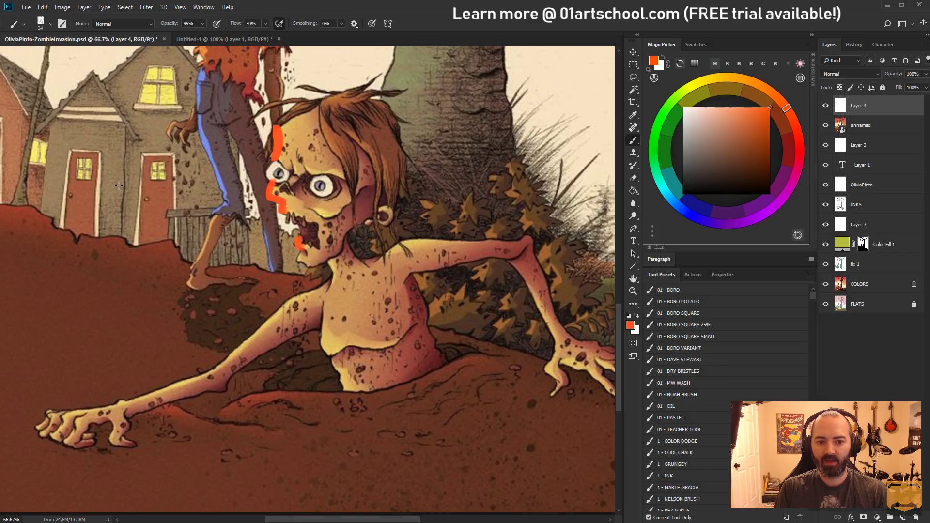
Draw an orange cone-shaped loop over the house, plus a short line to its left.
mouse_move(136, 169)
left_mouse_down()
mouse_move(118, 227)
mouse_move(137, 241)
left_mouse_up()
left_click_drag(141, 172, 221, 173)
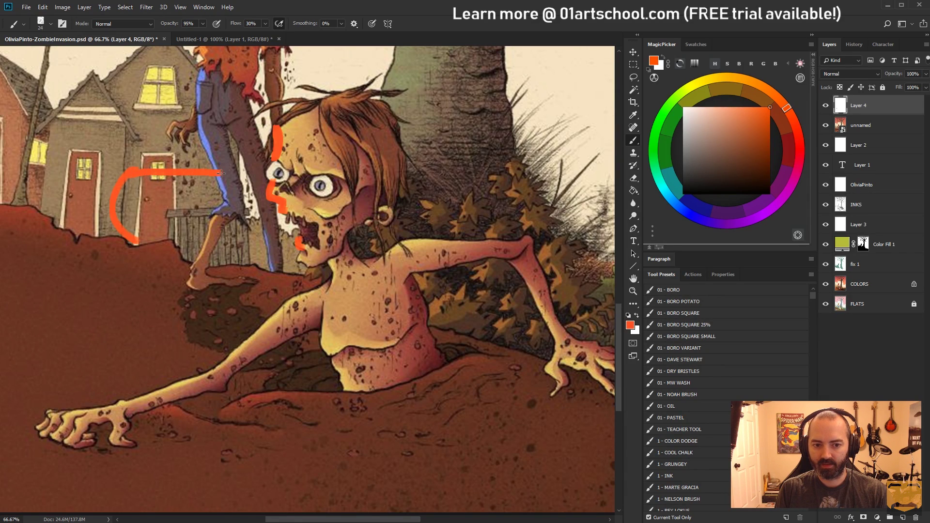
left_click_drag(138, 241, 222, 166)
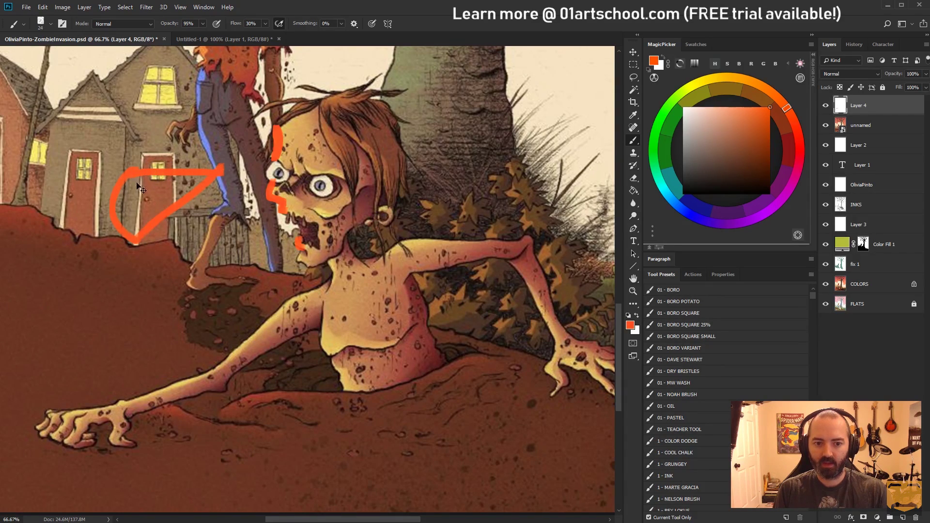
key("ctrl+z")
key("ctrl+z")
key("ctrl+z")
key("ctrl+z")
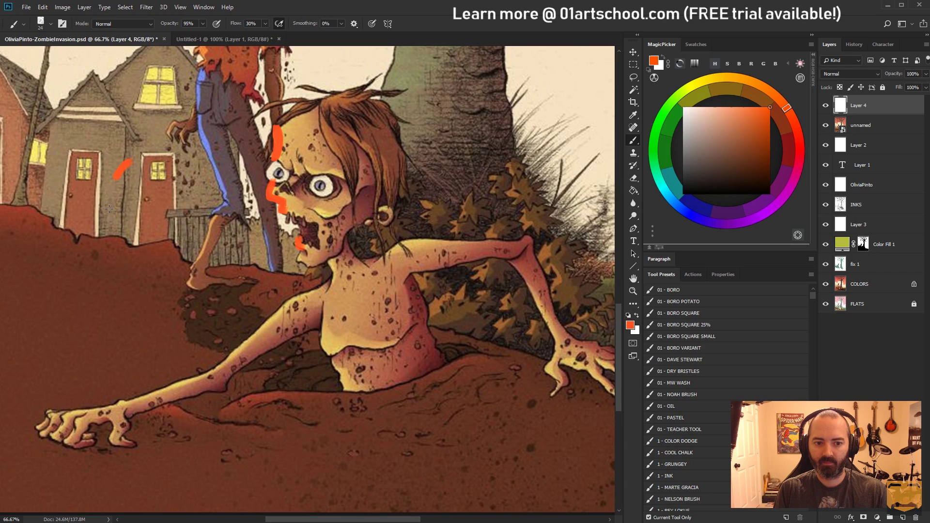
mouse_move(131, 155)
left_mouse_down()
mouse_move(136, 242)
mouse_move(216, 176)
left_mouse_up()
left_click_drag(136, 242, 215, 176)
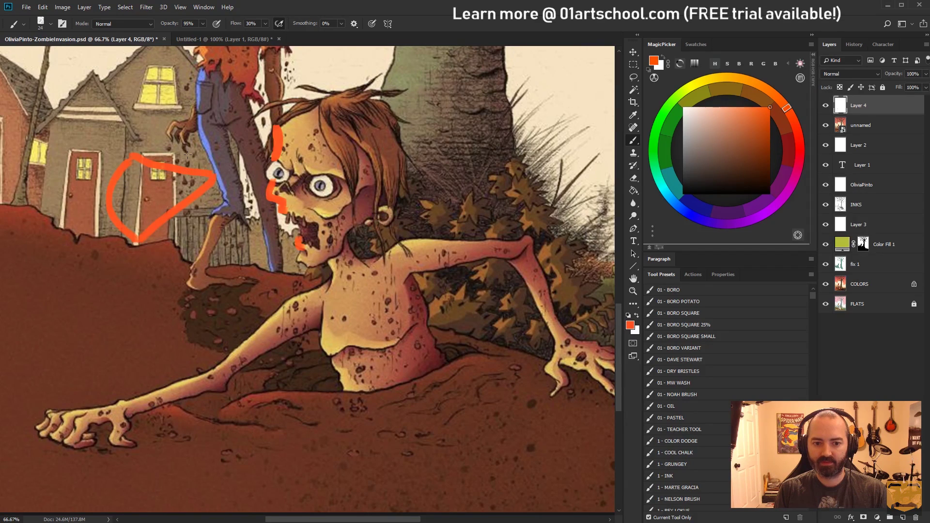
left_click_drag(106, 206, 81, 213)
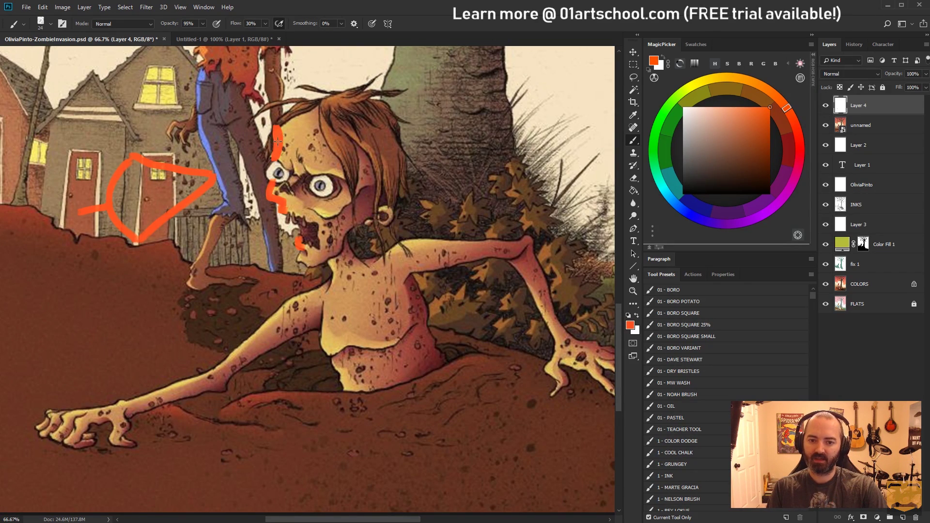
Discard trial orange scribbles on the forehead and lower-left dirt, and redraw the short line.
mouse_move(275, 129)
left_mouse_down()
mouse_move(309, 150)
mouse_move(330, 139)
left_mouse_up()
key("ctrl+z")
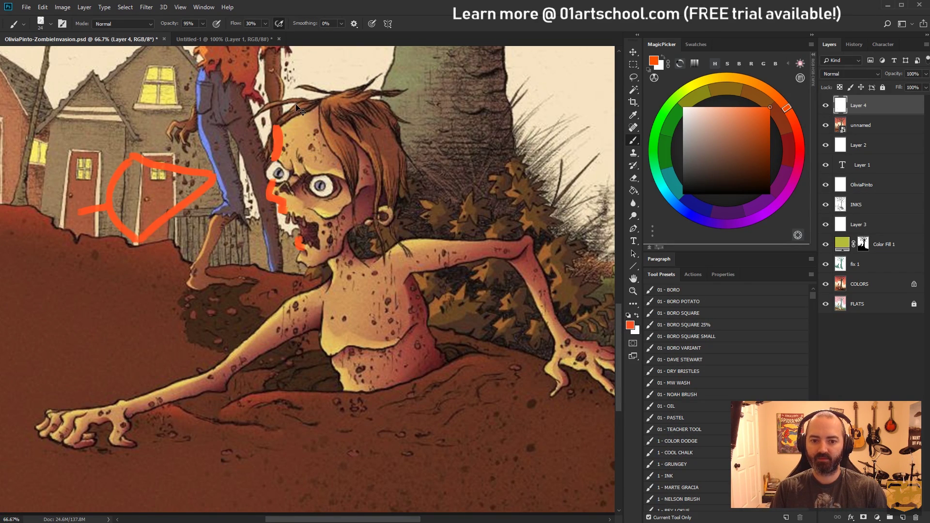
mouse_move(112, 320)
left_mouse_down()
mouse_move(92, 352)
mouse_move(114, 300)
mouse_move(141, 312)
mouse_move(121, 320)
mouse_move(126, 292)
mouse_move(156, 287)
mouse_move(164, 333)
mouse_move(120, 330)
mouse_move(119, 319)
mouse_move(41, 346)
left_mouse_up()
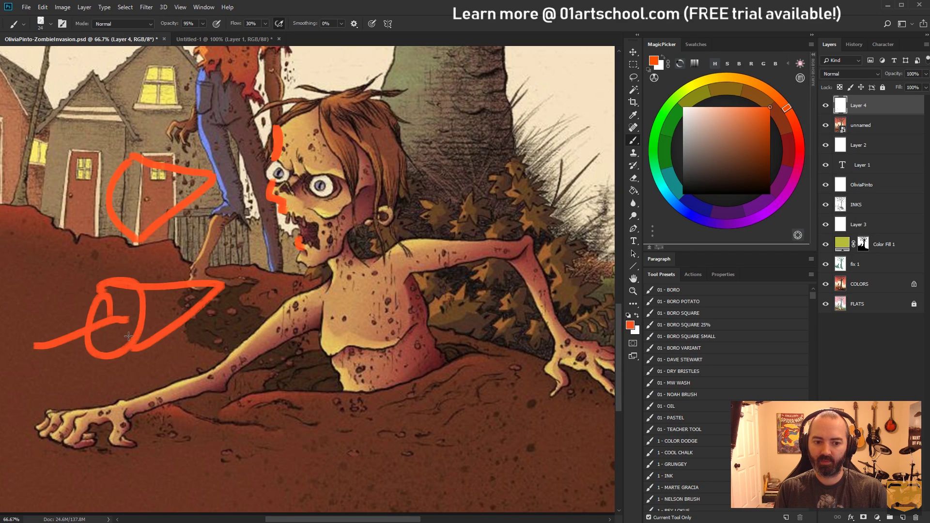
key("ctrl+z")
key("ctrl+z")
key("ctrl+z")
key("ctrl+z")
key("ctrl+z")
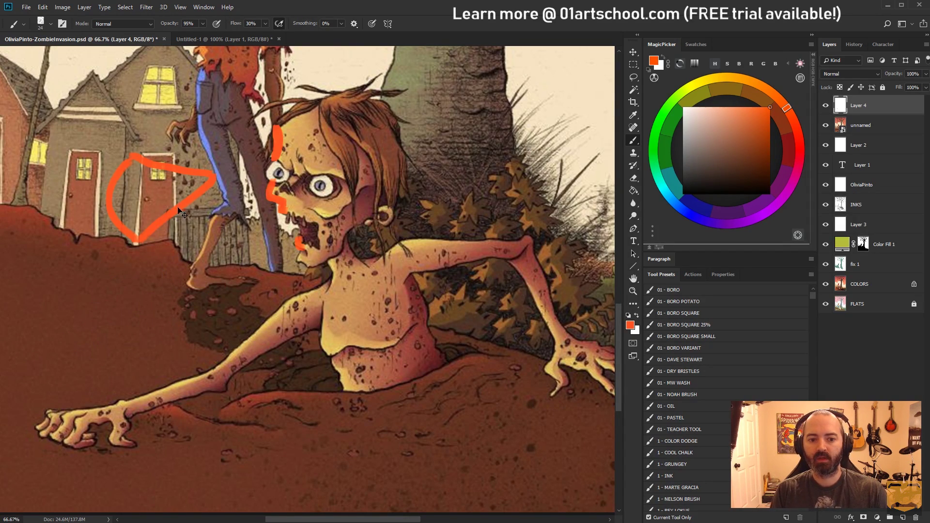
key("ctrl+shift+z")
left_click_drag(105, 197, 75, 211)
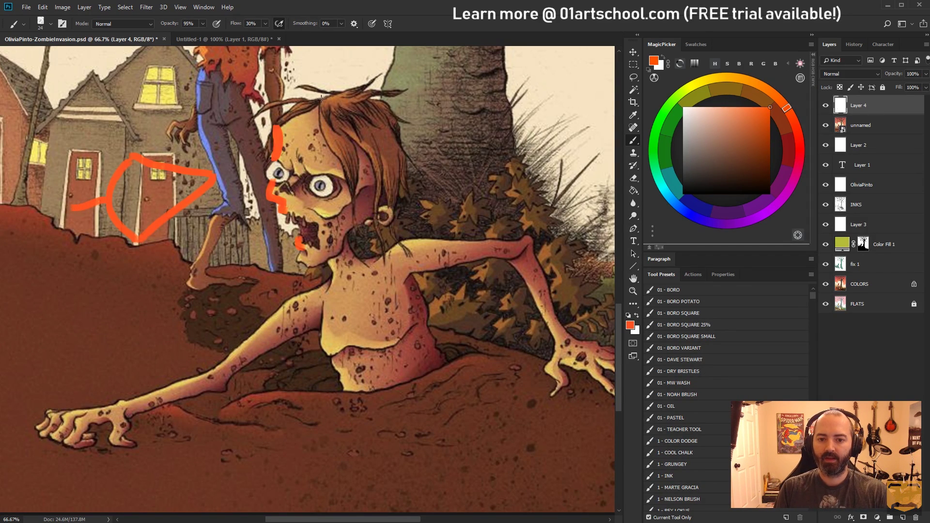
Switch to orange and mark strokes over the eyebrow, under the eye, and across the chest.
left_click(754, 83)
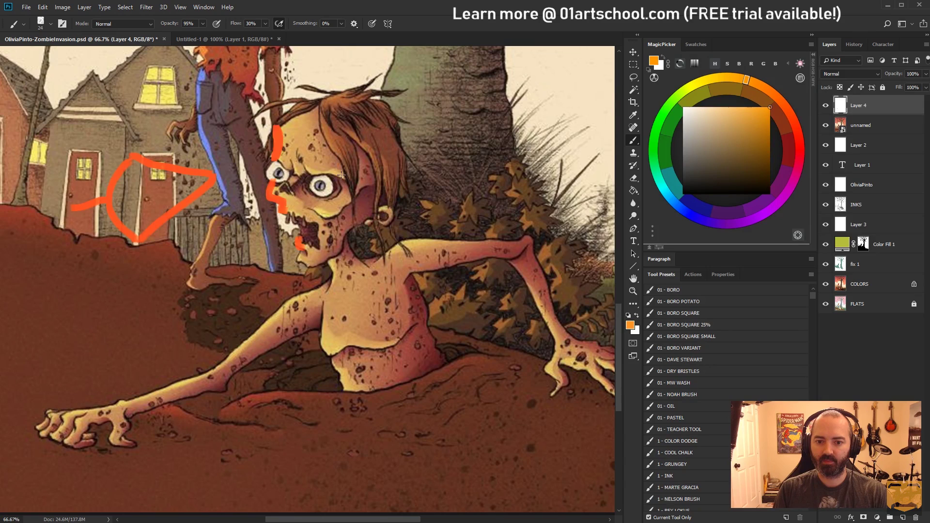
left_click_drag(305, 168, 336, 173)
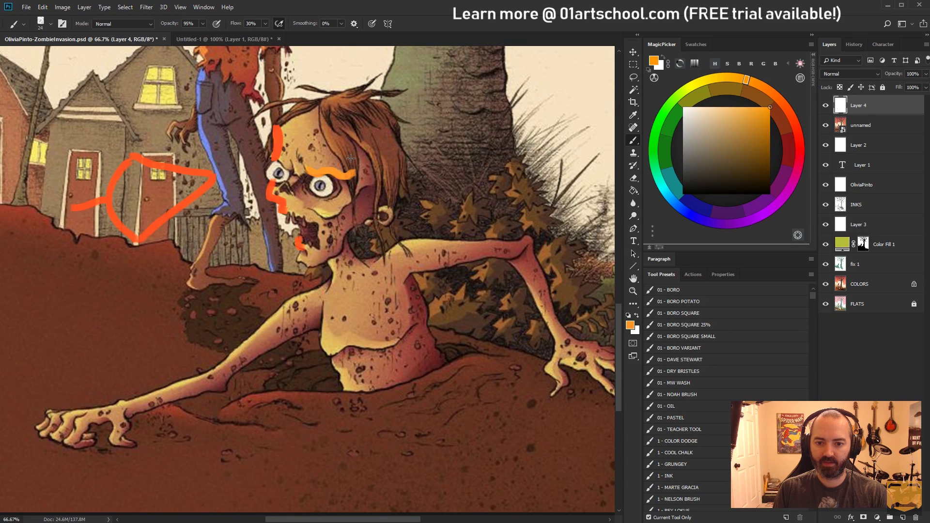
key("ctrl+z")
mouse_move(330, 212)
left_mouse_down()
mouse_move(312, 210)
mouse_move(341, 210)
left_mouse_up()
left_click_drag(310, 170, 353, 168)
left_click_drag(320, 349, 403, 334)
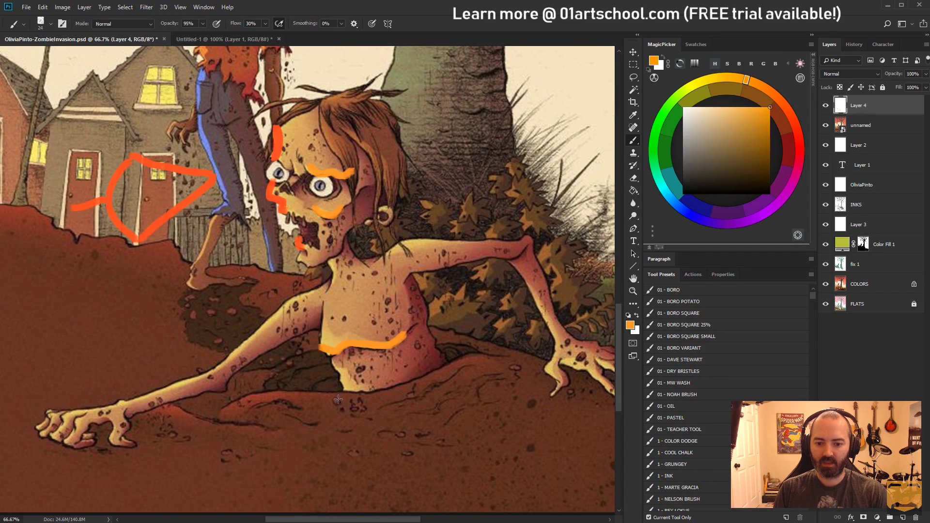
Paint an L-shaped line below the chest and light marks on the neck and arm, then undo the latest.
mouse_move(336, 406)
left_mouse_down()
mouse_move(349, 384)
mouse_move(382, 411)
left_mouse_up()
key("ctrl+z")
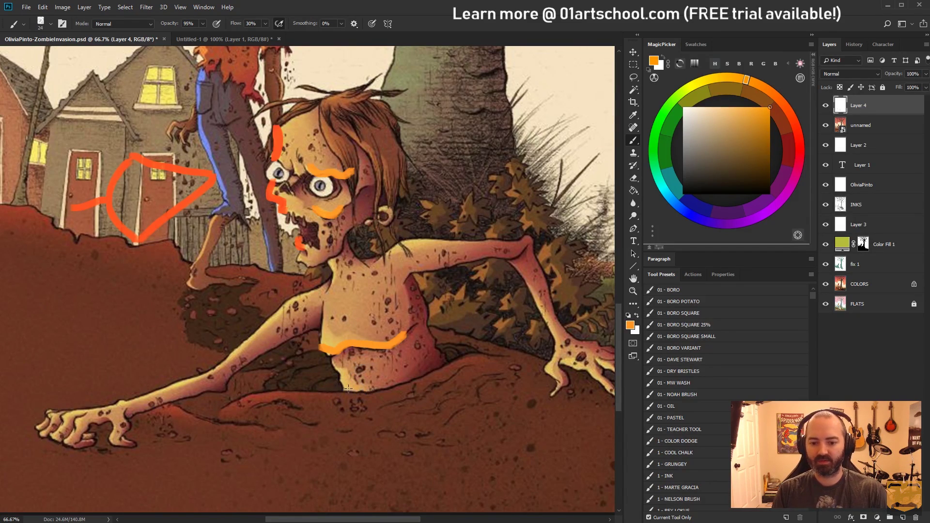
left_click_drag(338, 373, 308, 481)
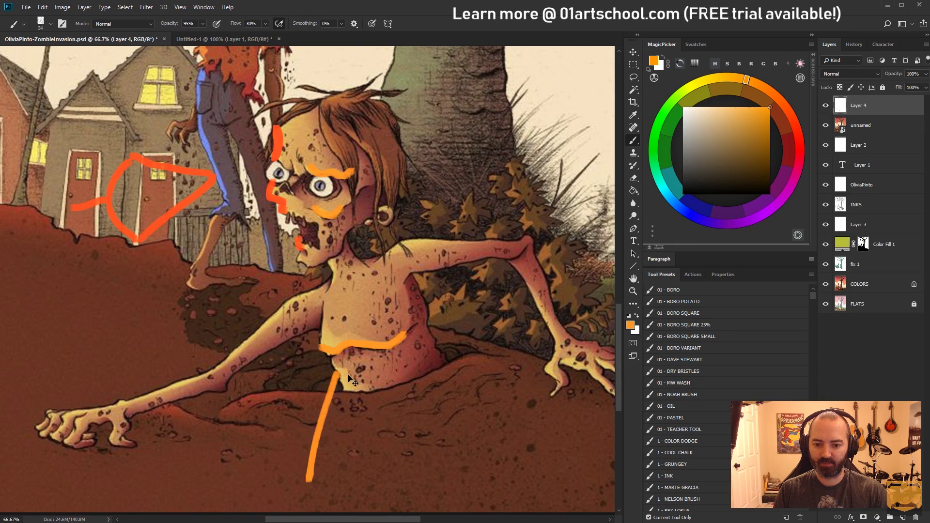
key("ctrl+z")
mouse_move(338, 369)
left_mouse_down()
mouse_move(318, 452)
mouse_move(363, 444)
mouse_move(346, 491)
left_mouse_up()
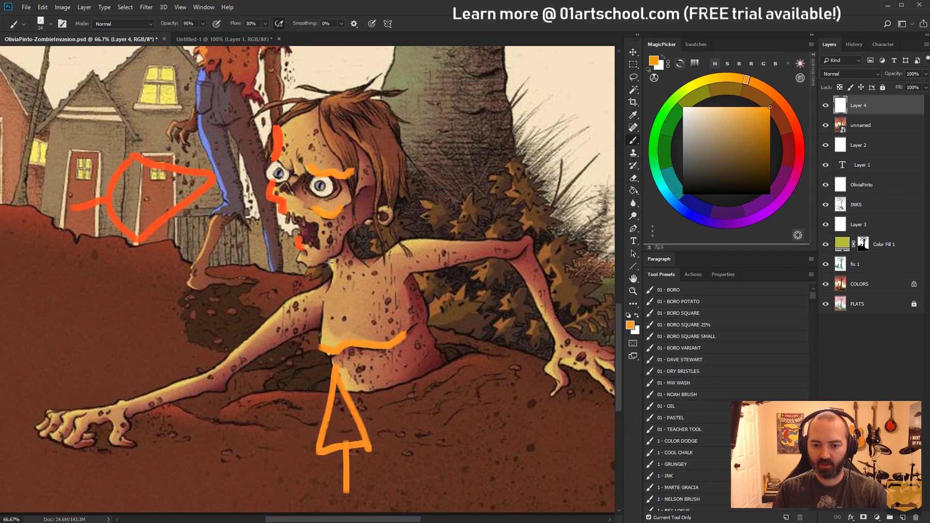
left_click_drag(330, 260, 332, 279)
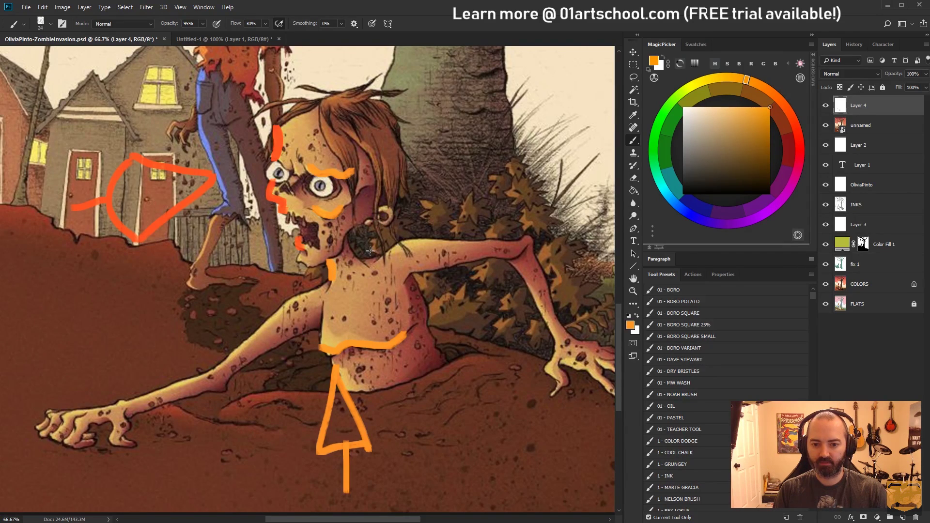
mouse_move(387, 253)
left_mouse_down()
mouse_move(402, 238)
mouse_move(492, 237)
left_mouse_up()
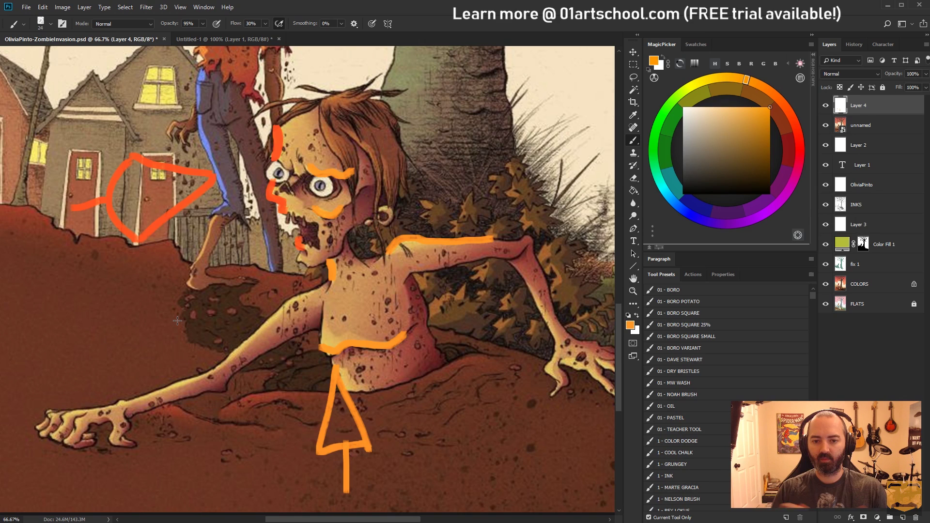
key("ctrl+z")
key("ctrl+z")
key("ctrl+z")
key("ctrl+z")
key("ctrl+z")
key("ctrl+z")
key("ctrl+z")
key("ctrl+z")
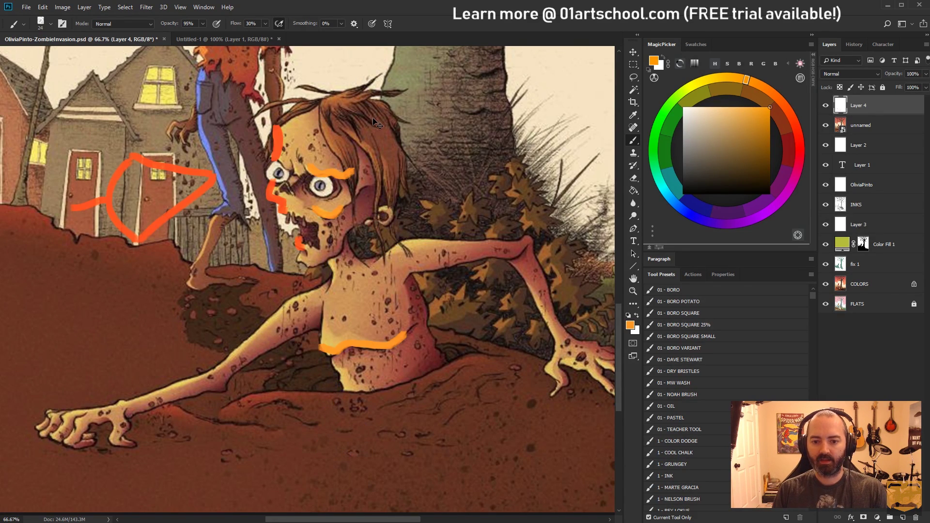
Undo the remaining orange guides, then sketch and undo trial light marks over the houses and dirt mound.
key("ctrl+z")
key("ctrl+z")
key("ctrl+z")
key("ctrl+z")
key("ctrl+z")
key("ctrl+z")
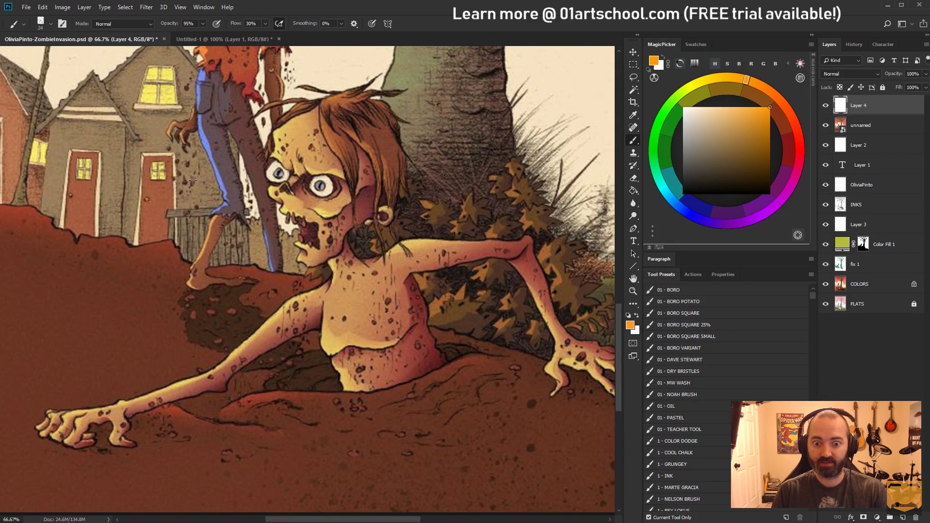
left_click_drag(161, 143, 161, 195)
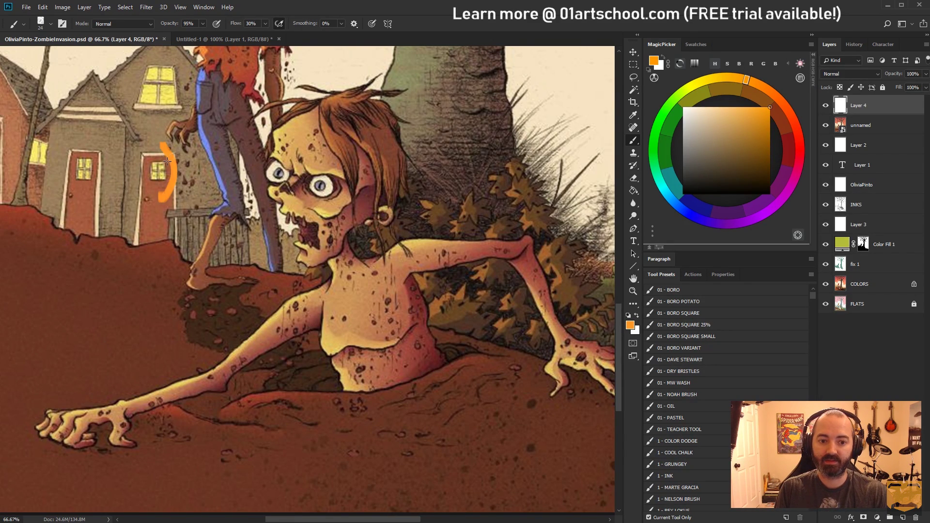
key("ctrl+z")
mouse_move(100, 154)
left_mouse_down()
mouse_move(158, 194)
mouse_move(104, 165)
mouse_move(108, 198)
left_mouse_up()
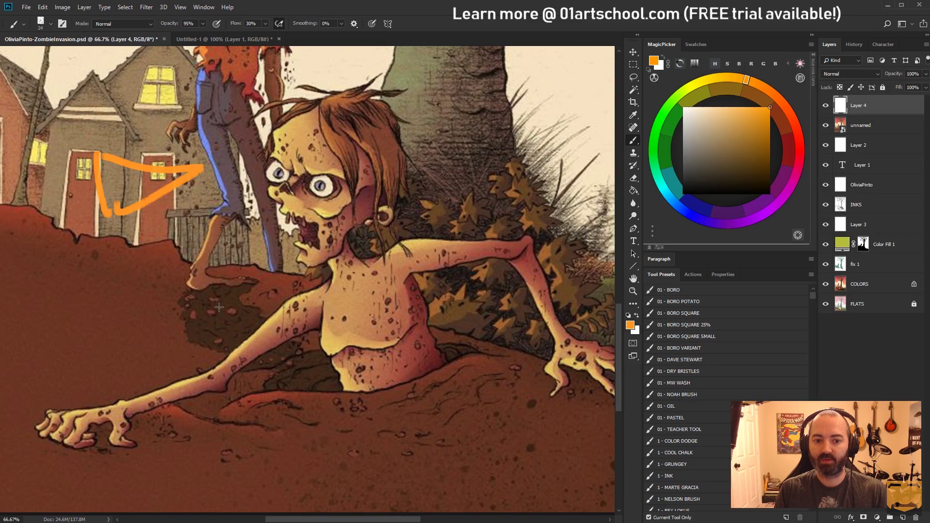
mouse_move(219, 307)
left_mouse_down()
mouse_move(255, 409)
mouse_move(248, 401)
left_mouse_up()
left_click_drag(211, 405, 242, 397)
left_click_drag(245, 368, 252, 361)
key("ctrl+z")
key("ctrl+z")
key("ctrl+z")
key("ctrl+z")
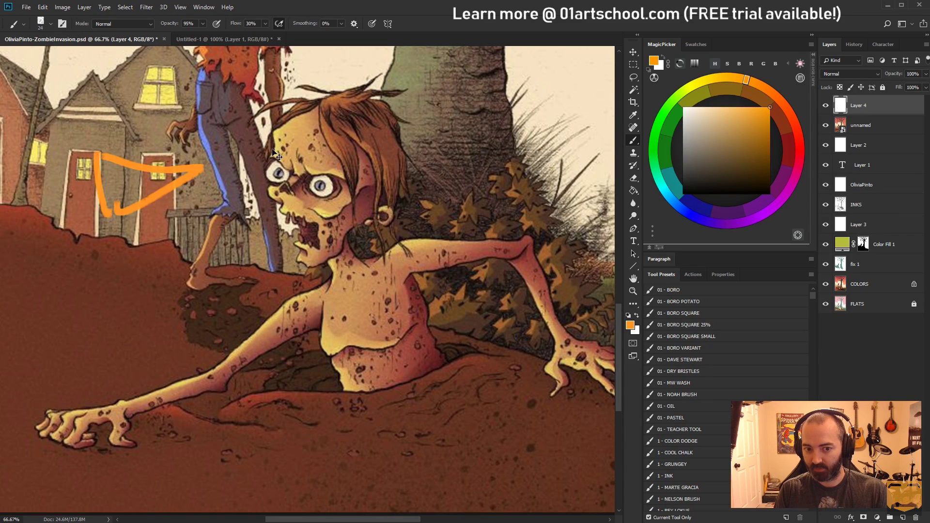
key("ctrl+z")
key("ctrl+z")
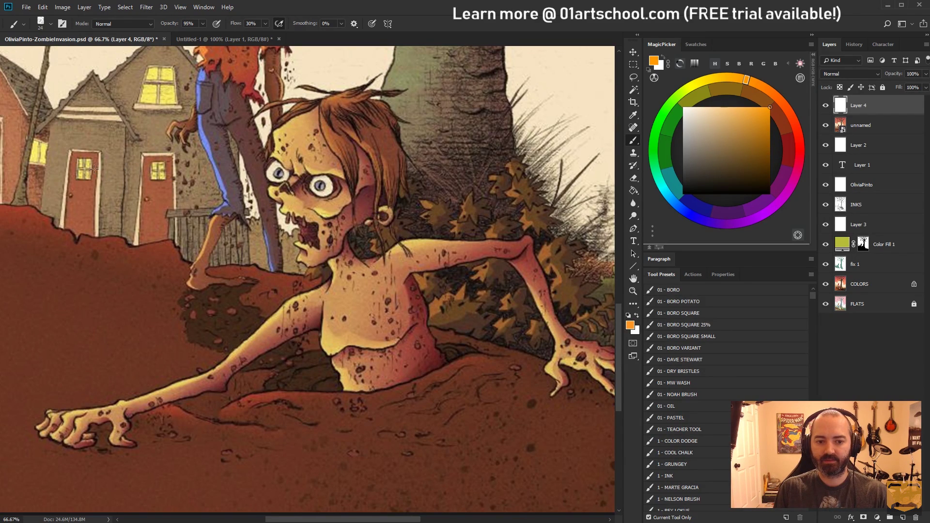
left_click_drag(89, 165, 162, 203)
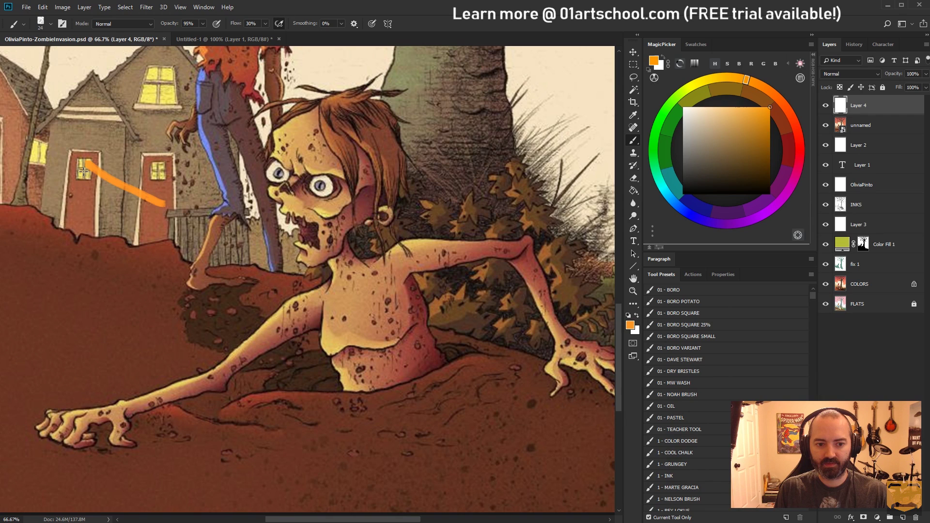
mouse_move(87, 166)
left_mouse_down()
mouse_move(56, 213)
mouse_move(92, 169)
left_mouse_up()
left_click_drag(88, 239, 161, 205)
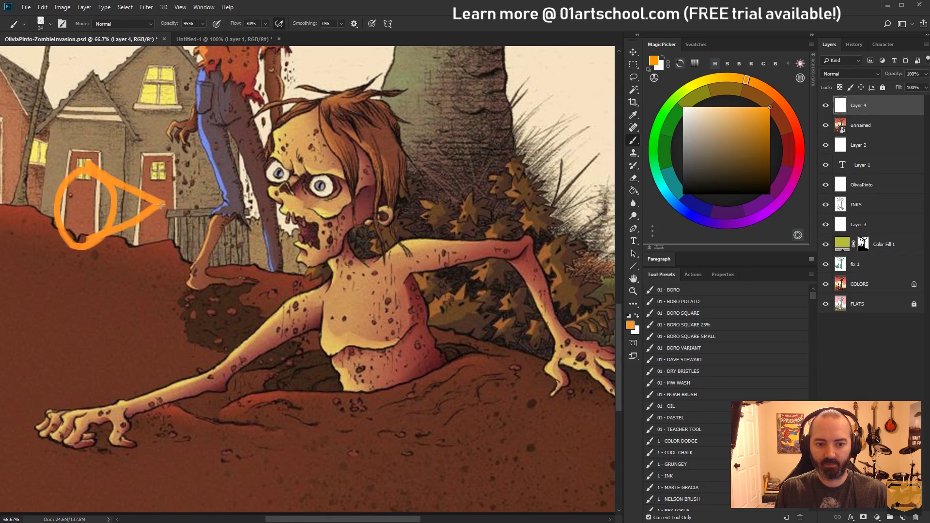
left_click_drag(86, 207, 23, 203)
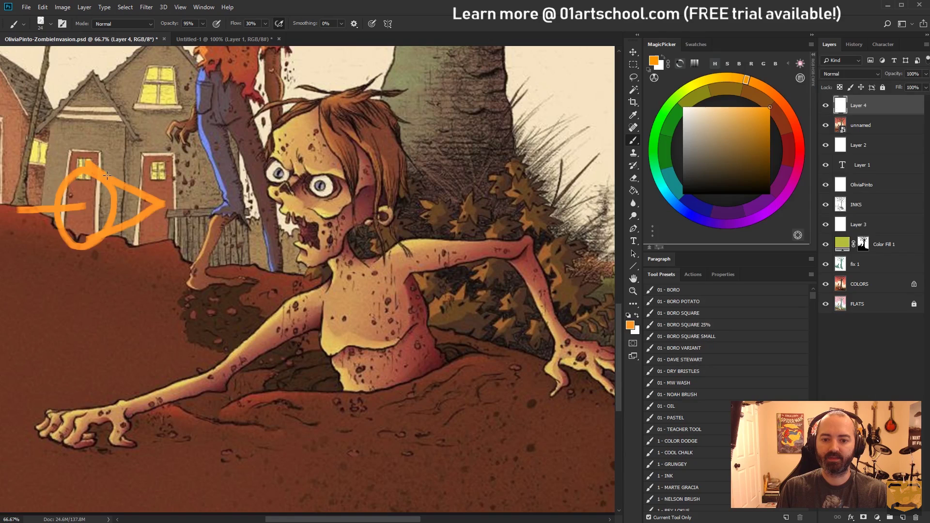
mouse_move(97, 177)
left_mouse_down()
mouse_move(110, 237)
mouse_move(60, 192)
mouse_move(118, 198)
mouse_move(88, 225)
left_mouse_up()
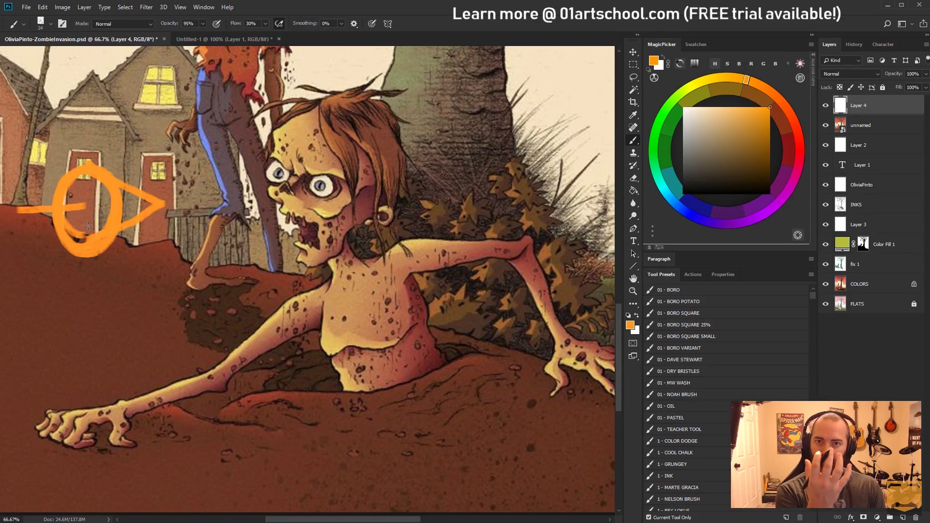
key("ctrl+z")
key("ctrl+z")
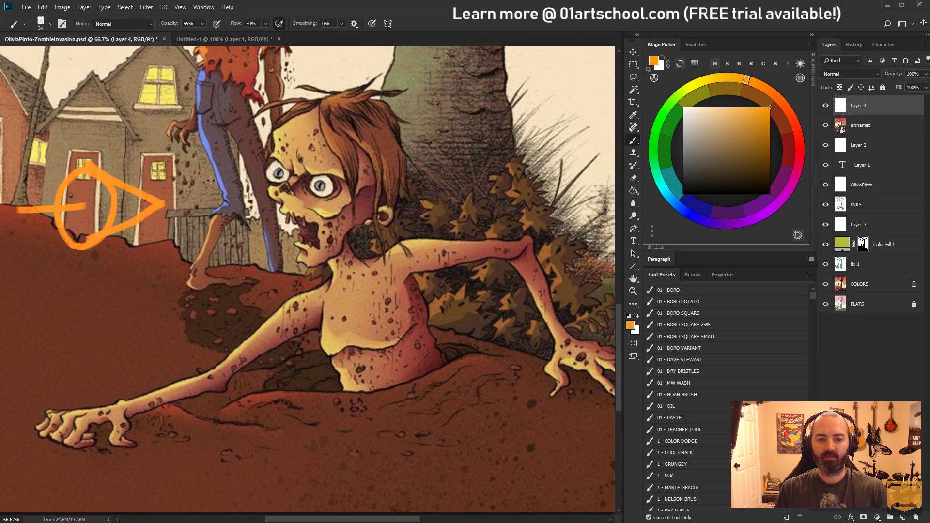
key("ctrl+z")
key("ctrl+z")
key("ctrl+z")
key("ctrl+z")
key("ctrl+z")
key("ctrl+z")
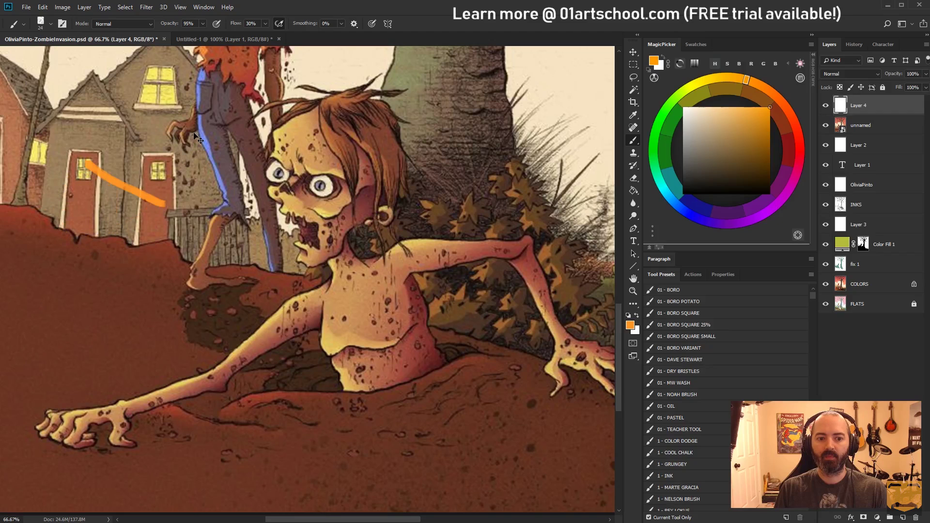
mouse_move(73, 154)
left_mouse_down()
mouse_move(75, 166)
mouse_move(38, 130)
mouse_move(101, 142)
mouse_move(141, 214)
mouse_move(32, 131)
mouse_move(66, 145)
mouse_move(127, 104)
mouse_move(194, 208)
mouse_move(26, 206)
mouse_move(61, 309)
mouse_move(45, 412)
mouse_move(85, 404)
mouse_move(85, 431)
mouse_move(109, 440)
mouse_move(123, 504)
left_mouse_up()
mouse_move(63, 426)
left_mouse_down()
mouse_move(5, 453)
mouse_move(37, 402)
left_mouse_up()
left_click_drag(56, 423, 128, 509)
left_click_drag(112, 458, 130, 496)
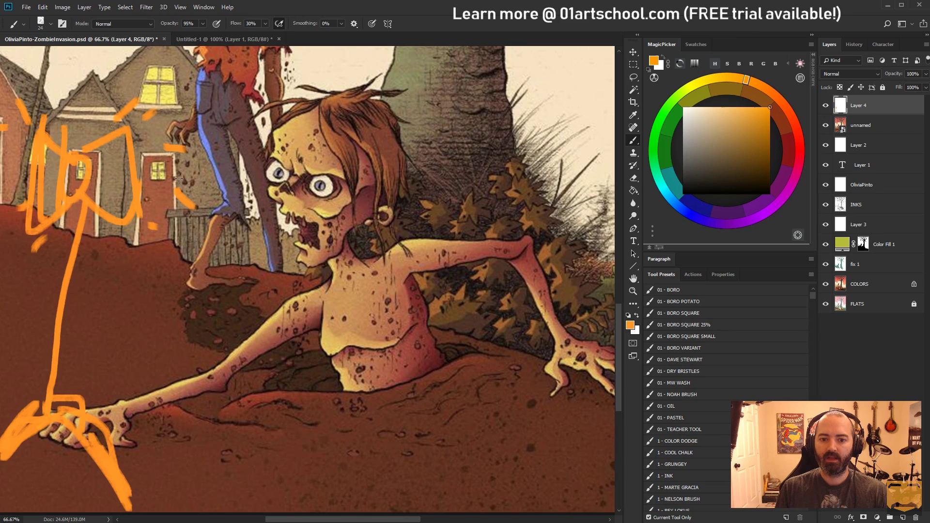
key("ctrl+z")
key("ctrl+z")
key("ctrl+z")
key("ctrl+z")
key("ctrl+z")
key("ctrl+z")
key("ctrl+z")
key("ctrl+z")
key("ctrl+z")
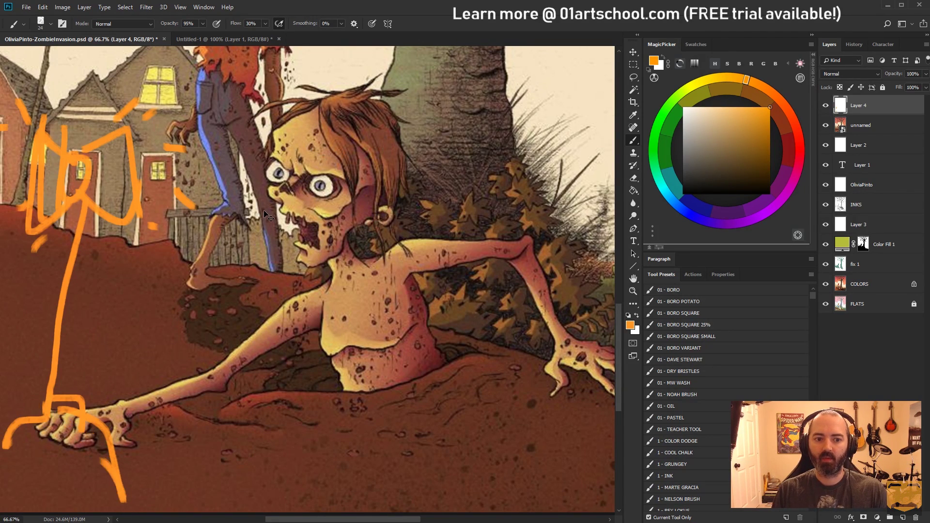
key("ctrl+z")
key("ctrl+z")
key("ctrl+z")
key("ctrl+z")
key("ctrl+z")
key("ctrl+z")
key("ctrl+z")
key("ctrl+z")
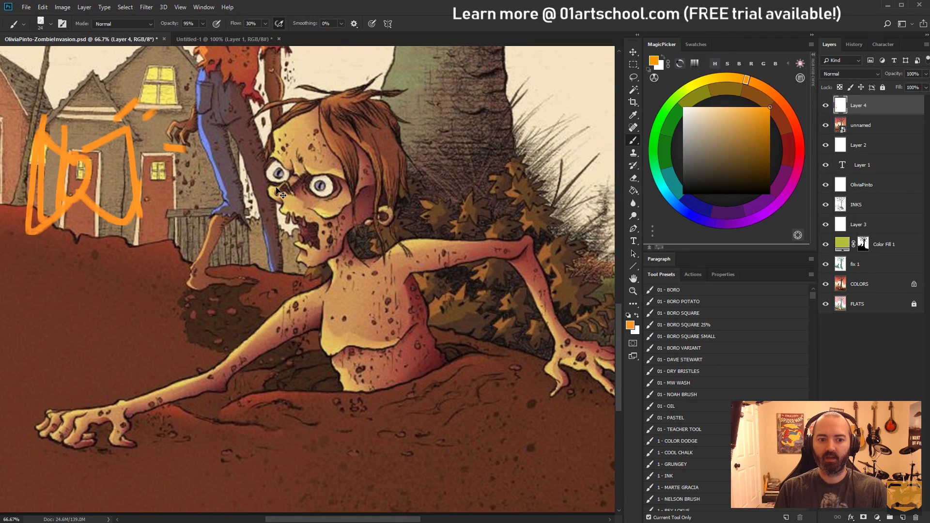
key("ctrl+z")
key("ctrl+z")
key("ctrl+z")
key("ctrl+z")
key("ctrl+z")
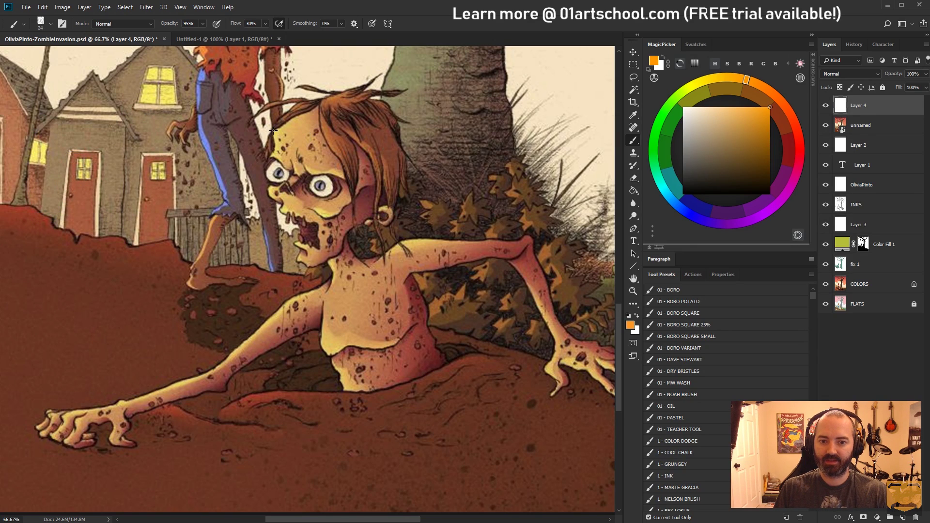
Outline and fill the lit forehead and eye areas in orange, discarding trial arm and dirt-arrow strokes.
mouse_move(272, 129)
left_mouse_down()
mouse_move(318, 127)
mouse_move(329, 170)
mouse_move(320, 176)
mouse_move(271, 151)
mouse_move(270, 131)
left_mouse_up()
mouse_move(268, 189)
left_mouse_down()
mouse_move(320, 196)
mouse_move(325, 207)
mouse_move(285, 209)
mouse_move(306, 211)
mouse_move(331, 248)
mouse_move(325, 228)
mouse_move(317, 260)
left_mouse_up()
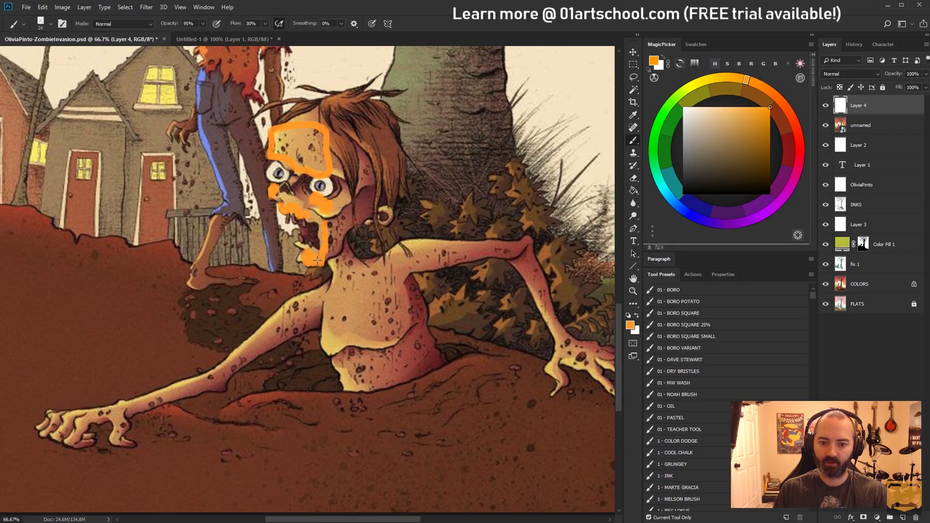
mouse_move(286, 137)
left_mouse_down()
mouse_move(285, 158)
mouse_move(316, 132)
mouse_move(311, 157)
mouse_move(321, 157)
mouse_move(300, 129)
mouse_move(292, 158)
mouse_move(317, 166)
left_mouse_up()
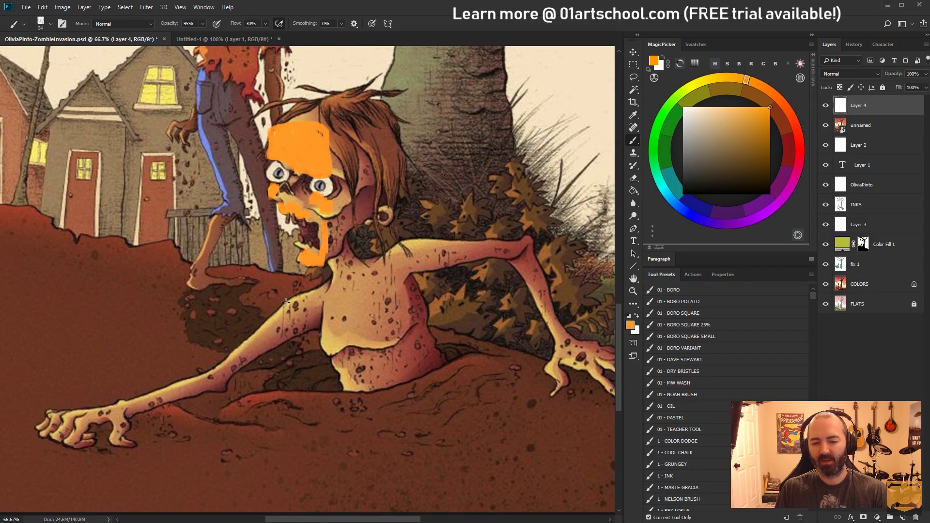
mouse_move(317, 293)
left_mouse_down()
mouse_move(284, 305)
mouse_move(221, 367)
mouse_move(234, 357)
left_mouse_up()
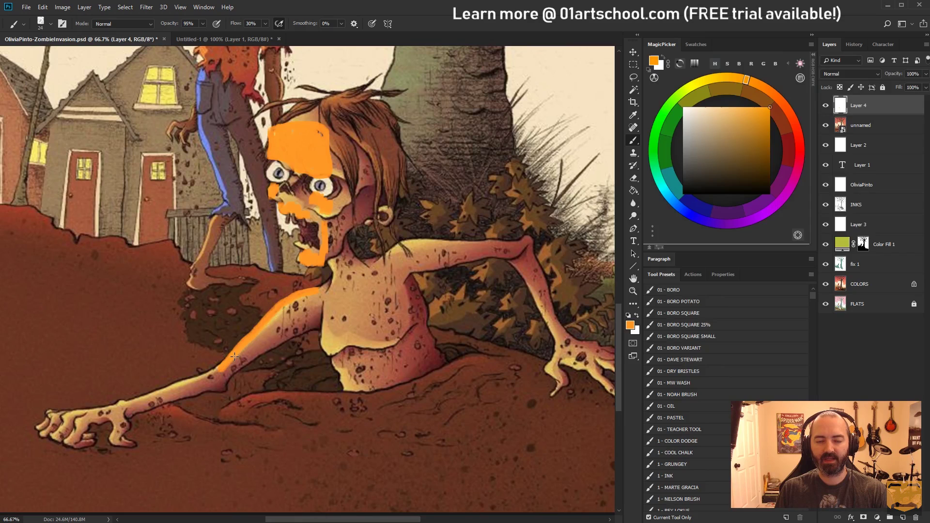
key("ctrl+z")
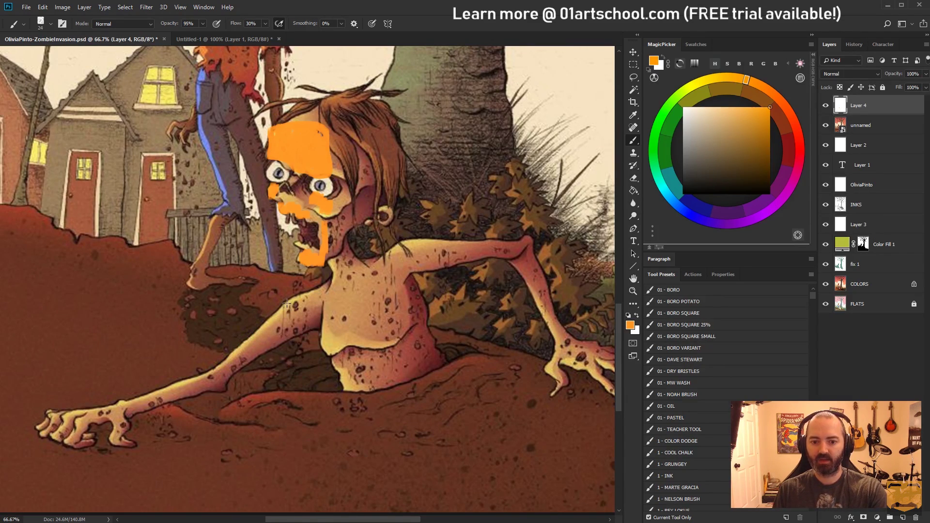
mouse_move(192, 249)
left_mouse_down()
mouse_move(178, 287)
mouse_move(220, 297)
mouse_move(196, 250)
mouse_move(221, 300)
left_mouse_up()
left_click_drag(174, 262, 147, 245)
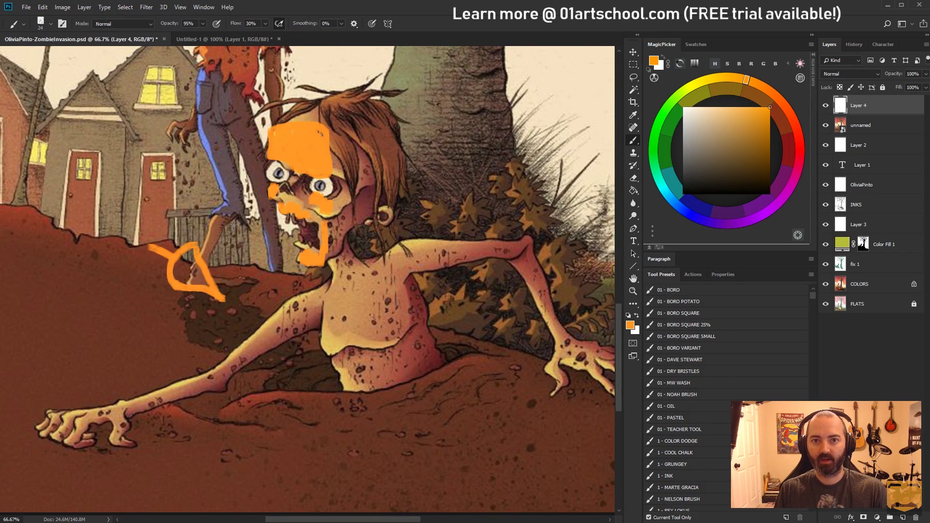
key("ctrl+z")
key("ctrl+z")
key("ctrl+z")
key("ctrl+z")
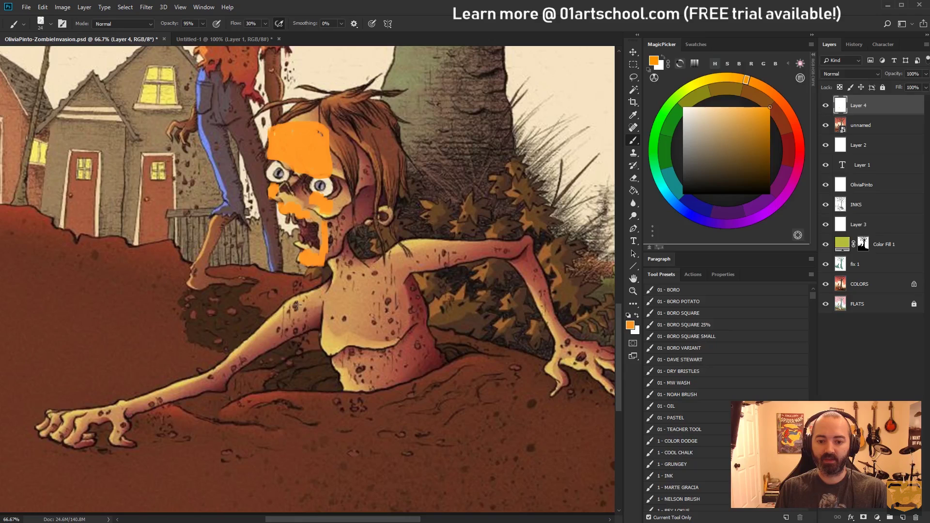
Block orange light along the left arm, chest, lower torso and right arm with a larger brush, then undo it.
mouse_move(296, 306)
left_mouse_down()
mouse_move(304, 309)
mouse_move(226, 366)
left_mouse_up()
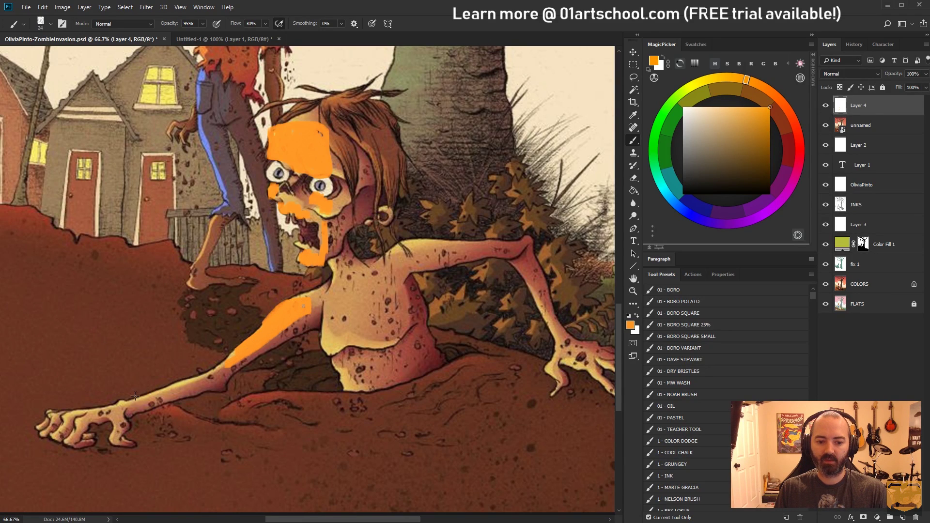
mouse_move(135, 396)
left_mouse_down()
mouse_move(214, 380)
mouse_move(228, 368)
left_mouse_up()
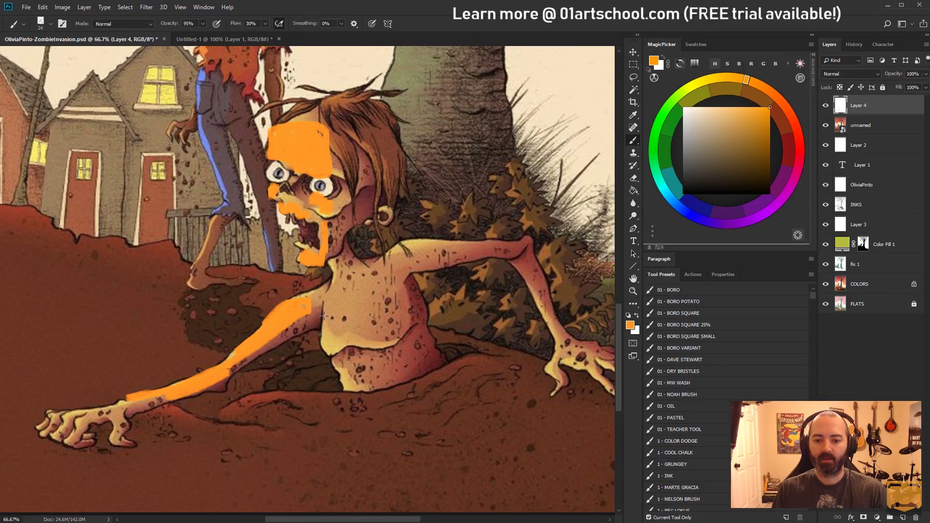
mouse_move(324, 304)
left_mouse_down()
mouse_move(323, 348)
mouse_move(407, 338)
left_mouse_up()
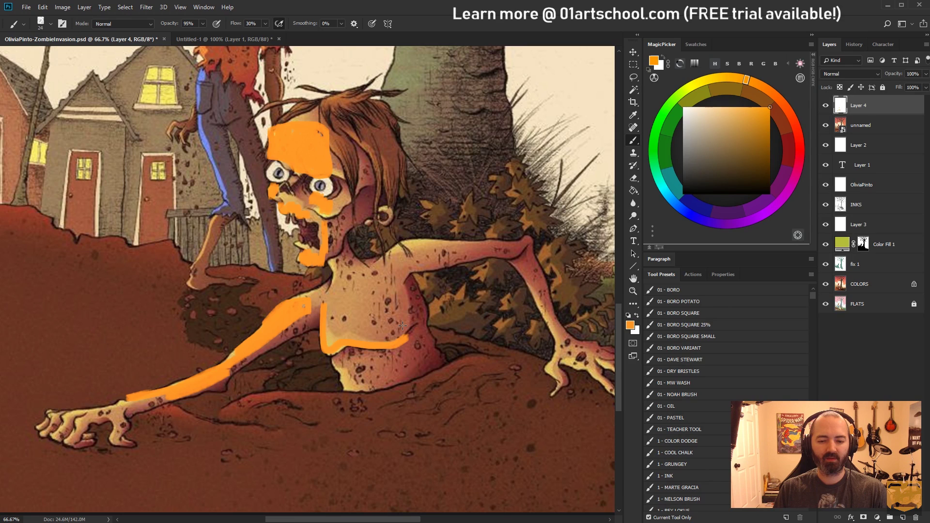
key("ctrl+z")
right_click(331, 304, "alt")
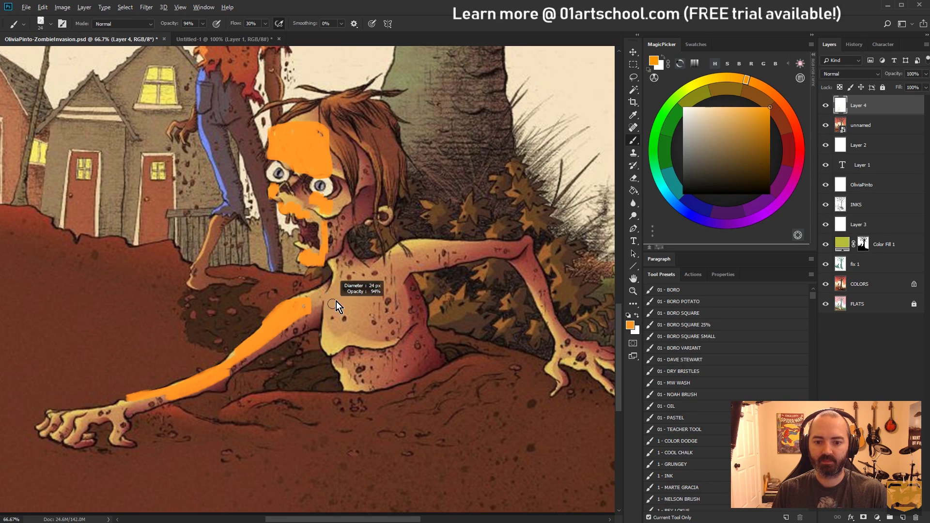
mouse_move(310, 306)
left_mouse_down()
mouse_move(386, 277)
mouse_move(393, 339)
mouse_move(320, 340)
mouse_move(356, 297)
mouse_move(371, 329)
mouse_move(388, 295)
left_mouse_up()
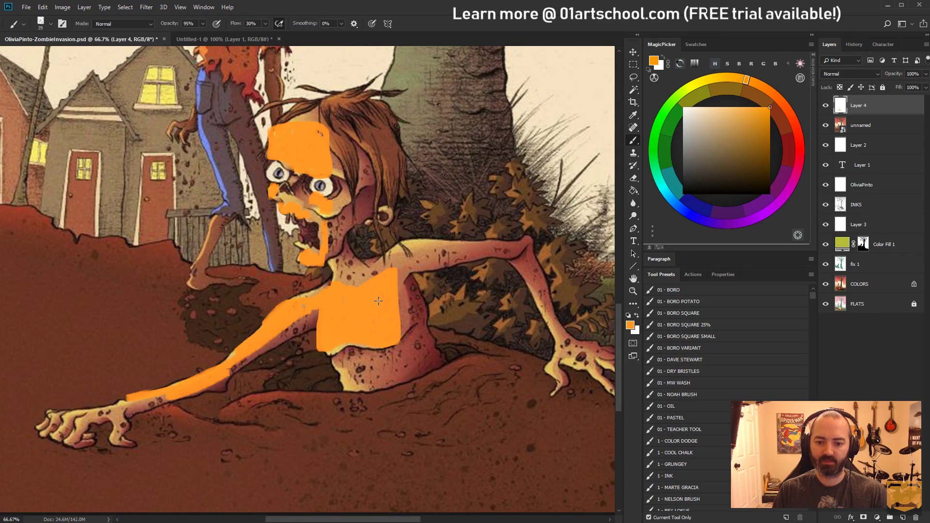
mouse_move(344, 359)
left_mouse_down()
mouse_move(379, 364)
mouse_move(352, 382)
mouse_move(389, 364)
left_mouse_up()
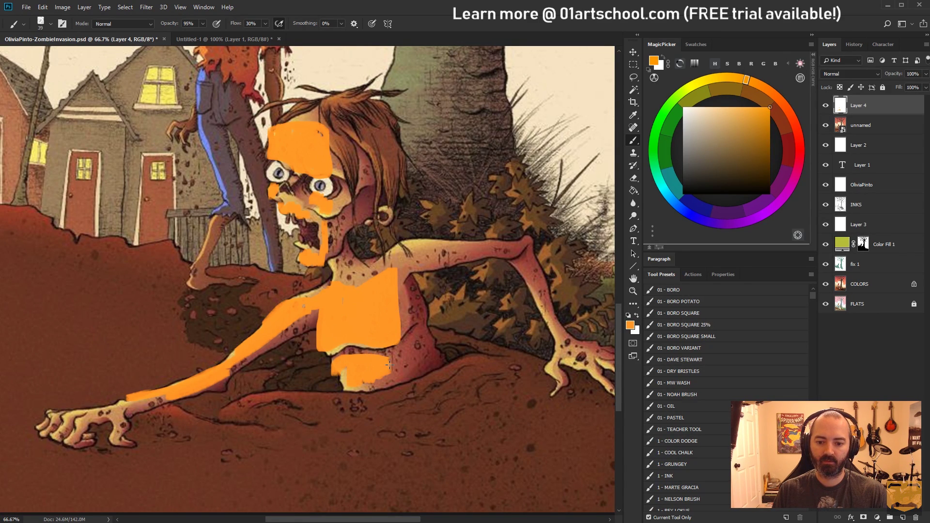
left_click_drag(411, 255, 488, 249)
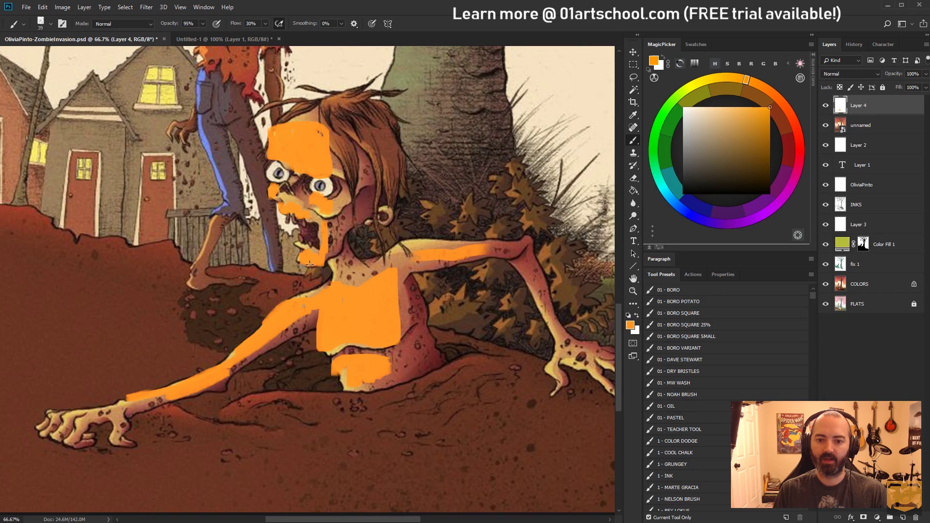
key("ctrl+z")
key("ctrl+z")
key("ctrl+z")
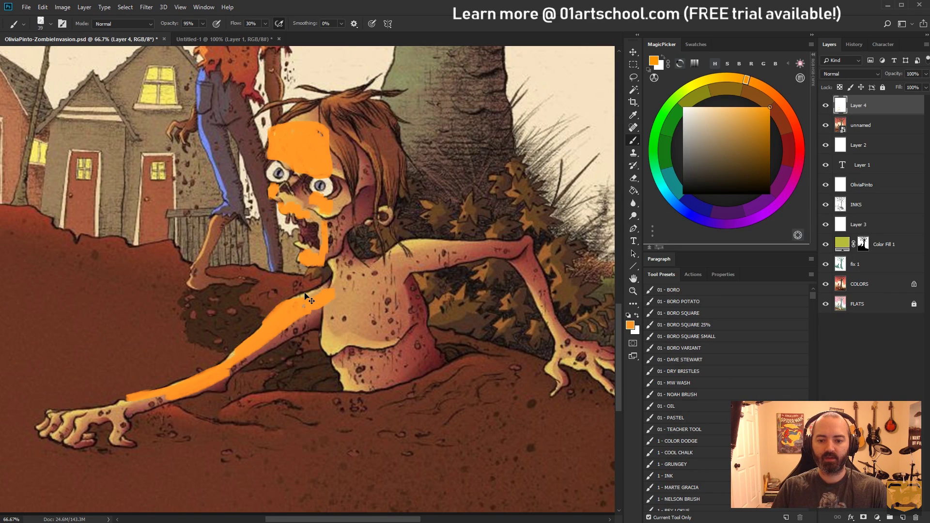
key("ctrl+z")
key("ctrl+z")
key("ctrl+z")
key("ctrl+z")
key("ctrl+z")
key("ctrl+z")
key("ctrl+z")
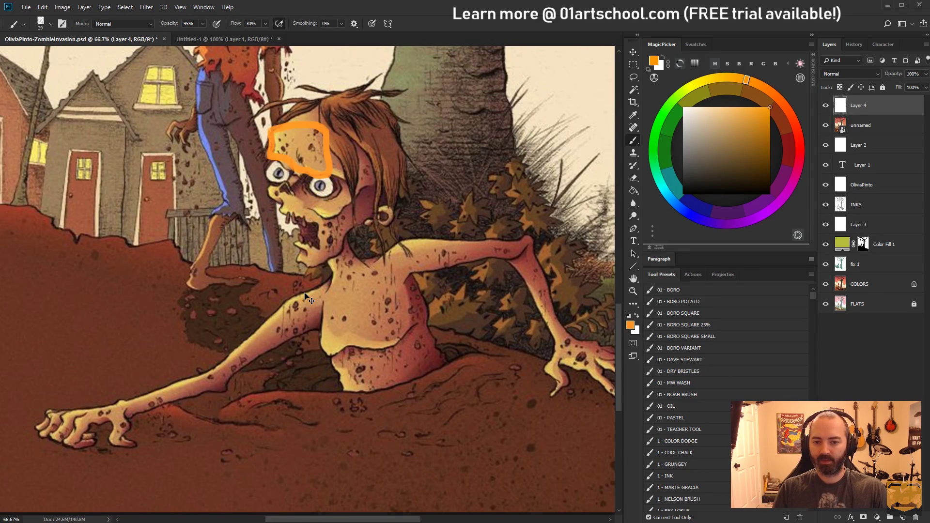
Undo the final orange outline on the zombie's forehead.
key("ctrl+z")
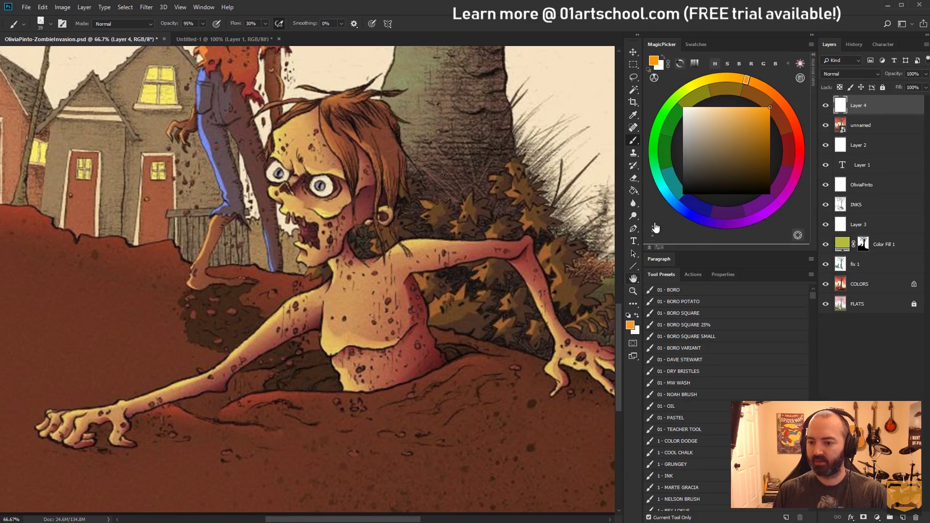
Hide the 'unnamed' reference layer and zoom in on the zombie with a smaller, fully opaque brush.
left_click(825, 127)
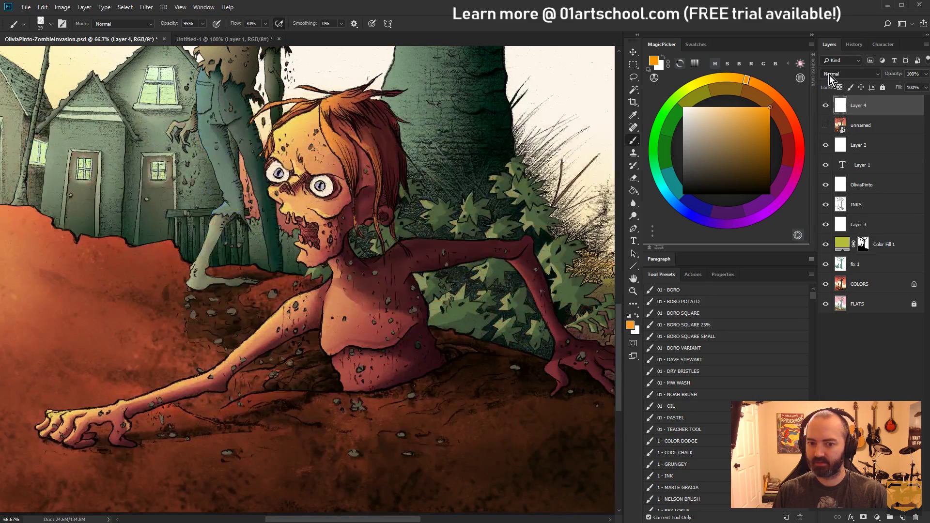
left_click(633, 290)
left_click(382, 325, "alt")
left_click(388, 271)
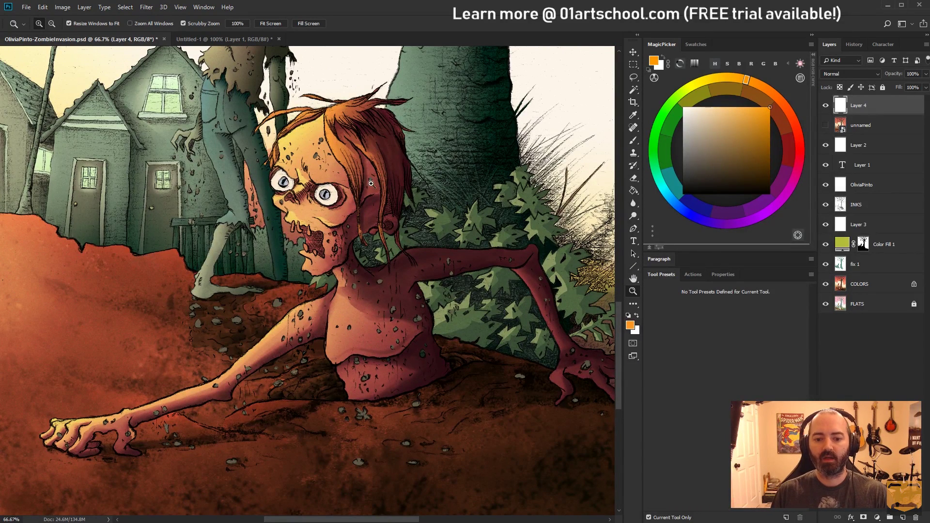
key("b")
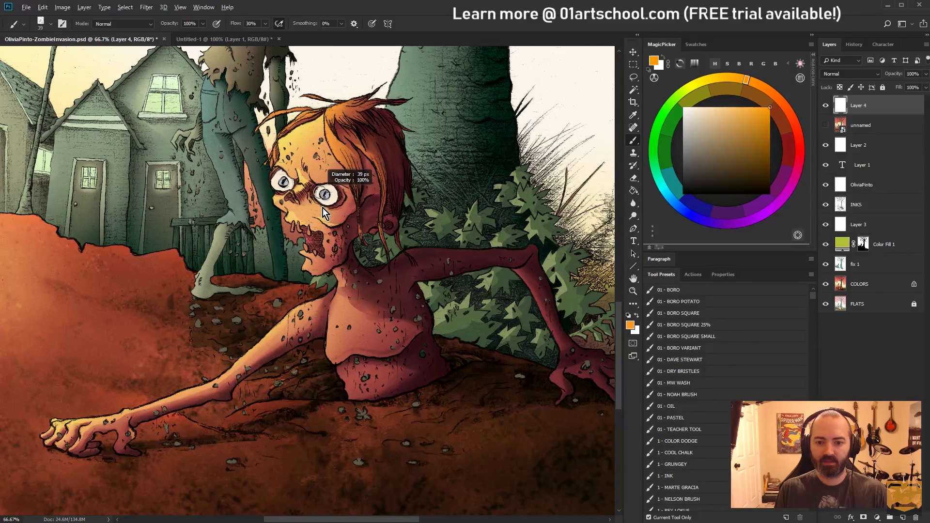
key("0")
Try orange strokes on the cheek, chest and raised arm, undo each, and toggle 'unnamed' to compare.
left_click_drag(320, 216, 338, 224)
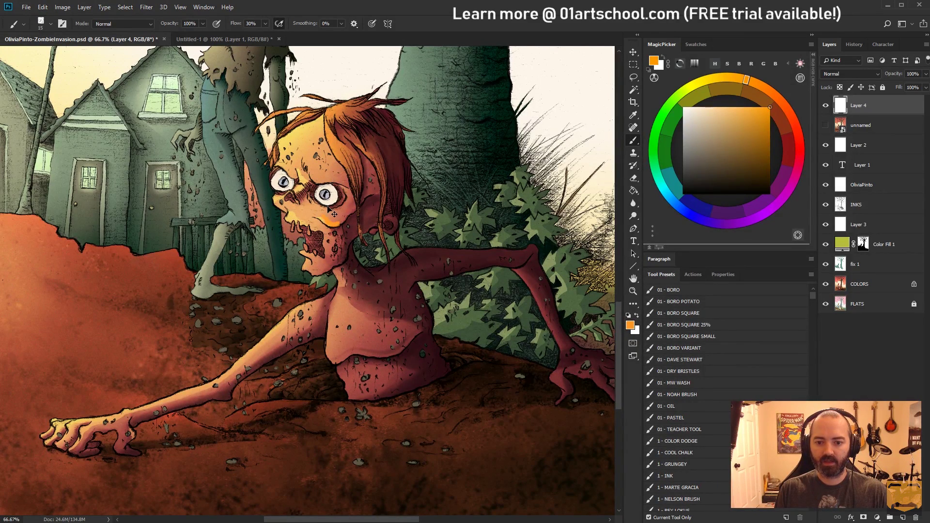
key("ctrl+z")
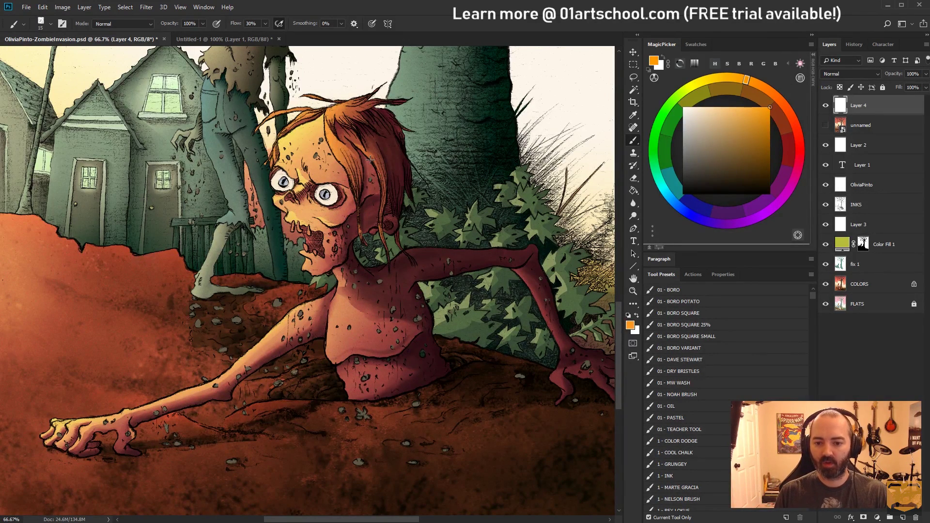
mouse_move(334, 297)
left_mouse_down()
mouse_move(332, 352)
mouse_move(363, 316)
mouse_move(382, 348)
mouse_move(402, 338)
left_mouse_up()
key("ctrl+z")
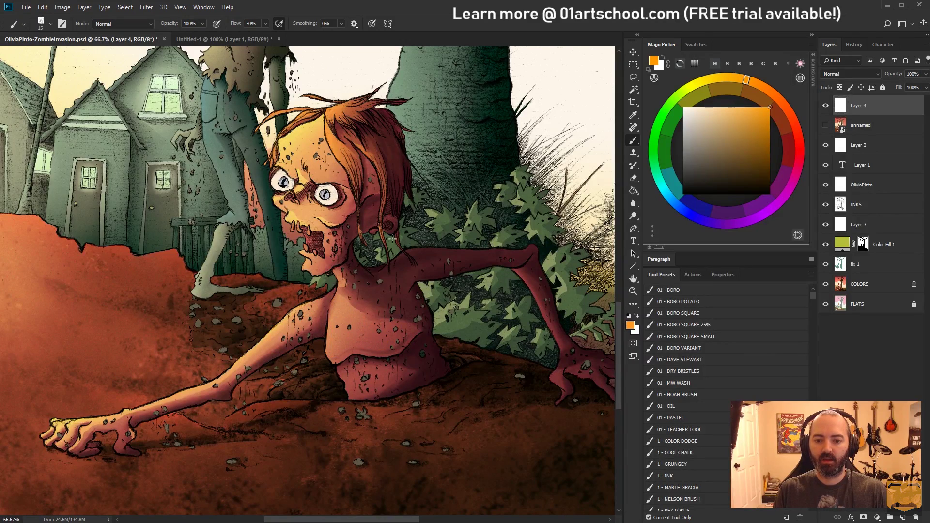
mouse_move(394, 250)
left_mouse_down()
mouse_move(556, 247)
mouse_move(556, 240)
left_mouse_up()
key("ctrl+z")
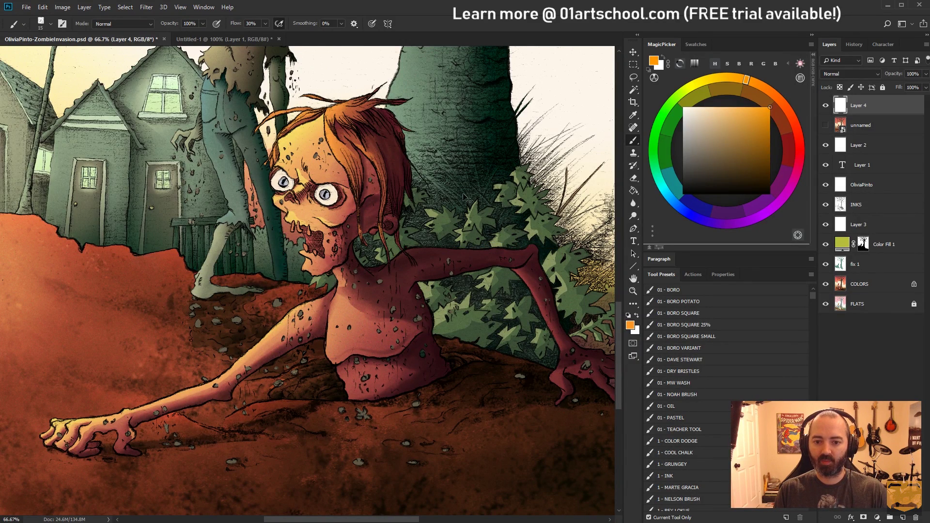
left_click(825, 125)
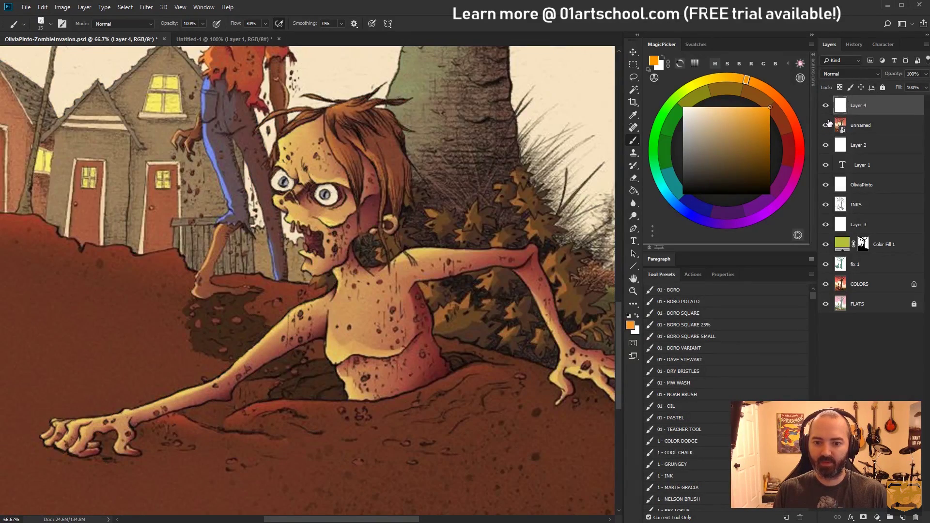
left_click(826, 125)
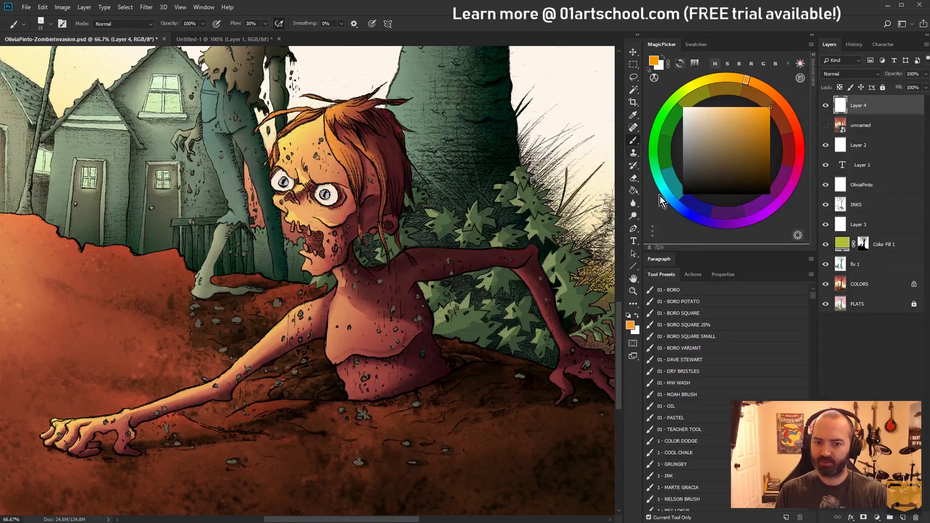
left_click(633, 291)
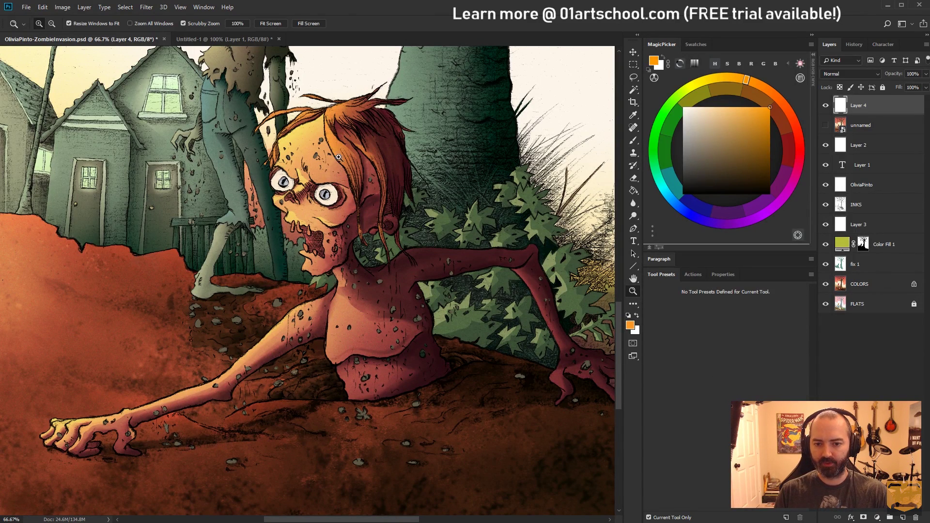
Sample skin colours and paint yellow highlights on the forehead, cheek, mouth and chin with a 33 px brush.
key("b")
left_click(310, 134, "alt")
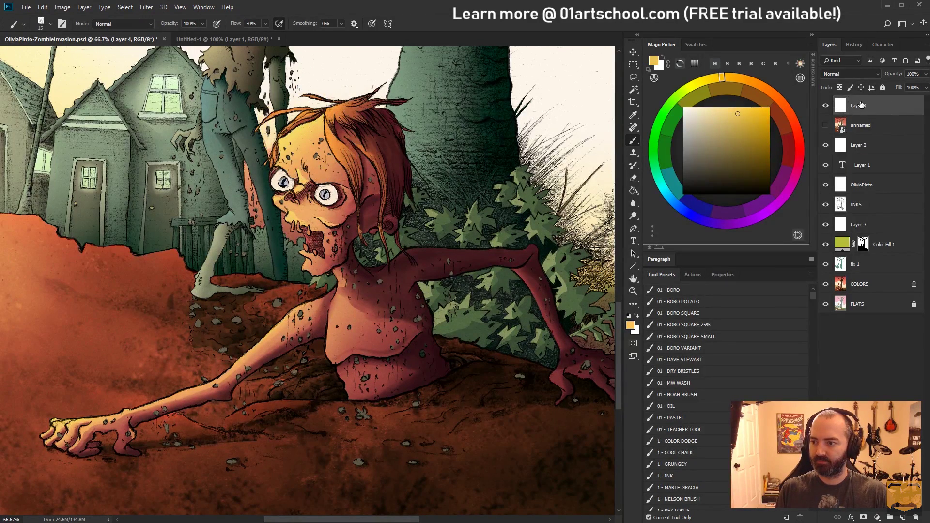
left_click(294, 137, "alt")
left_click_drag(294, 137, 298, 144)
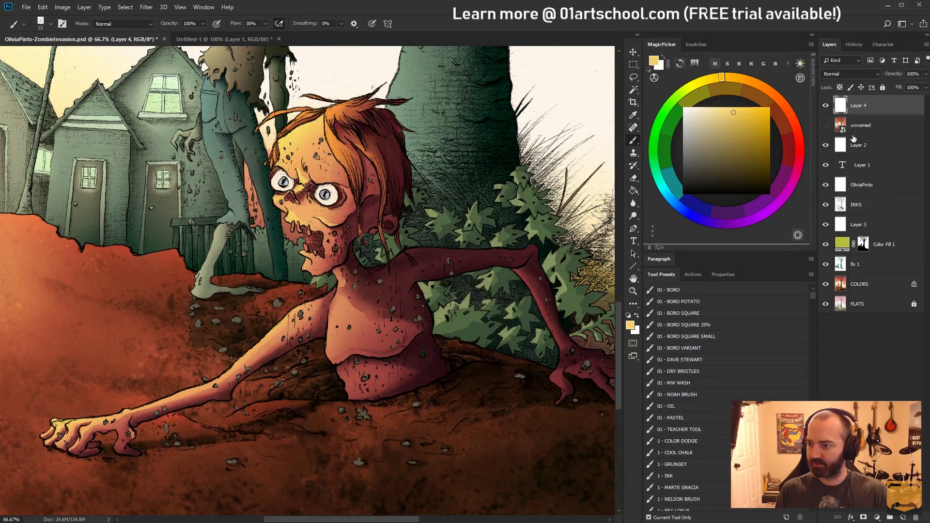
left_click(300, 141, "alt")
left_click_drag(301, 141, 322, 175)
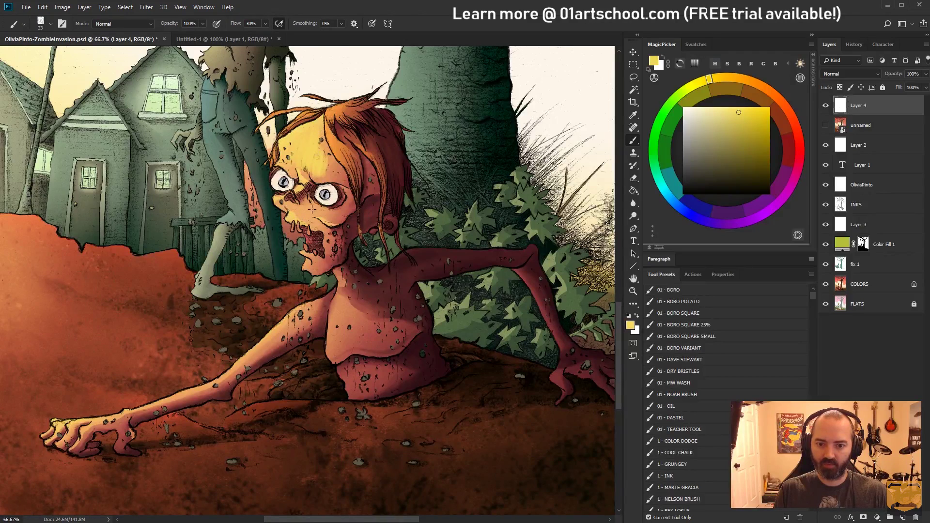
left_click_drag(311, 209, 324, 214)
left_click(334, 221, "alt")
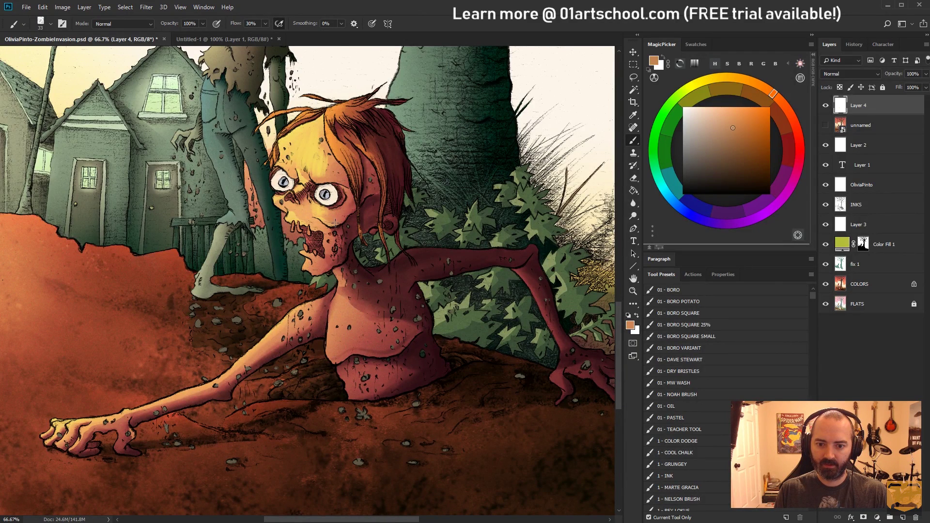
left_click(323, 218, "alt")
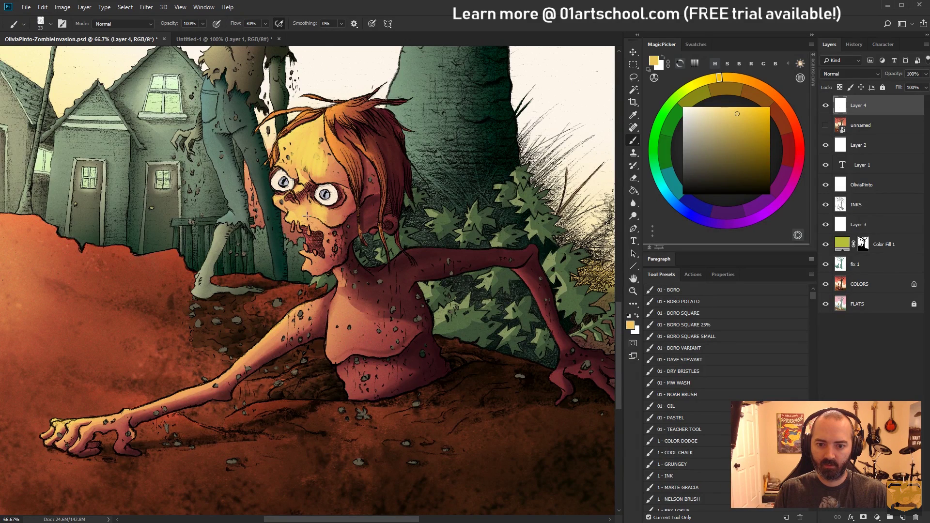
left_click(300, 217, "alt")
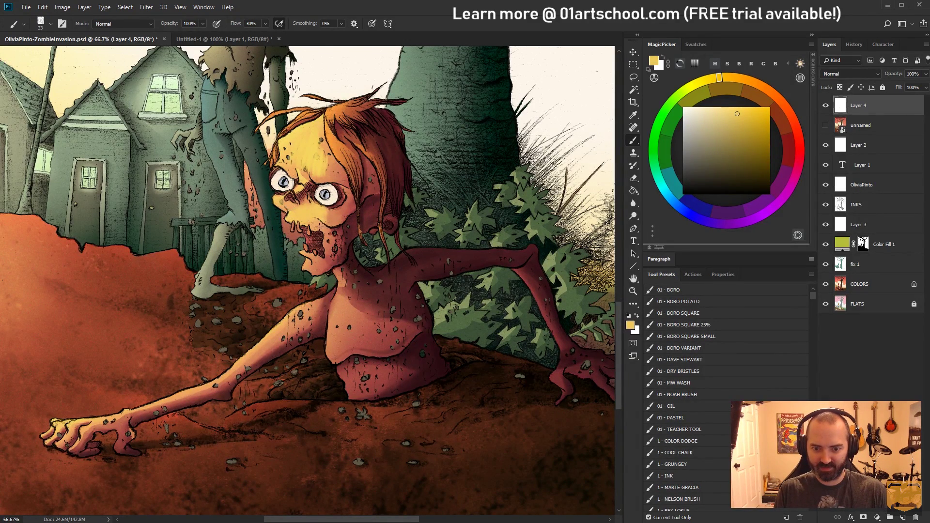
left_click_drag(321, 228, 318, 269)
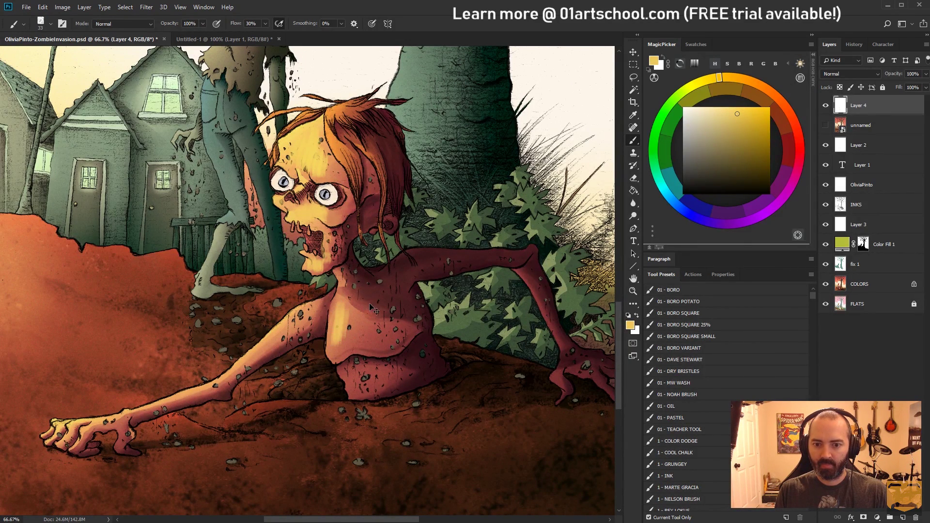
Sample tan and orange shades from the chest and paint light and darker highlights across it.
left_click(313, 172, "alt")
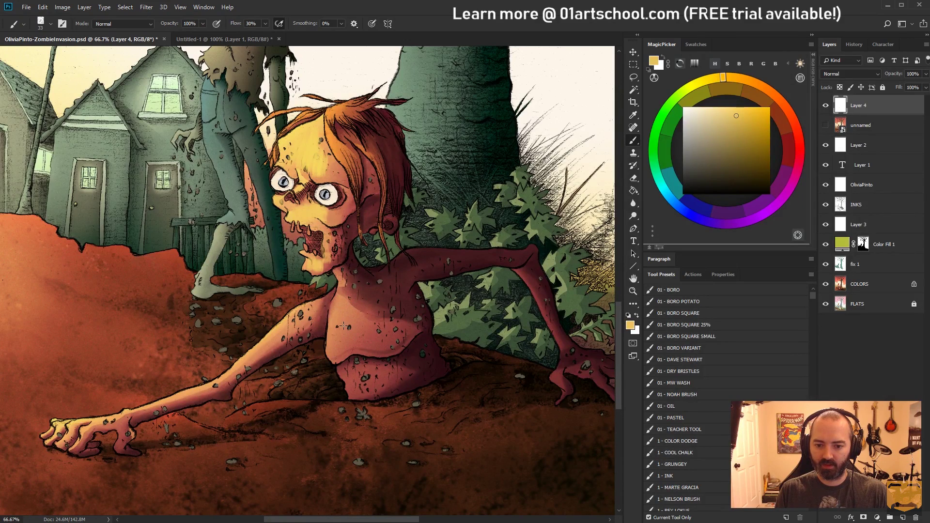
mouse_move(329, 310)
left_mouse_down()
mouse_move(350, 324)
mouse_move(344, 307)
mouse_move(360, 315)
mouse_move(369, 339)
mouse_move(395, 331)
left_mouse_up()
left_click(350, 322, "alt")
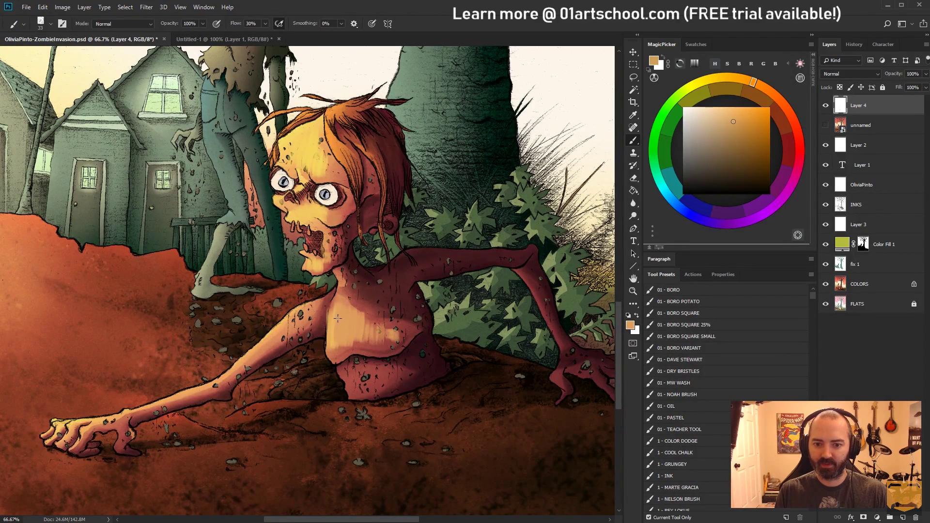
mouse_move(338, 339)
left_mouse_down()
mouse_move(385, 341)
mouse_move(336, 344)
mouse_move(379, 334)
mouse_move(381, 323)
mouse_move(400, 332)
mouse_move(396, 316)
mouse_move(405, 338)
mouse_move(370, 343)
mouse_move(385, 321)
left_mouse_up()
left_click(377, 318, "alt")
left_click(376, 321, "alt")
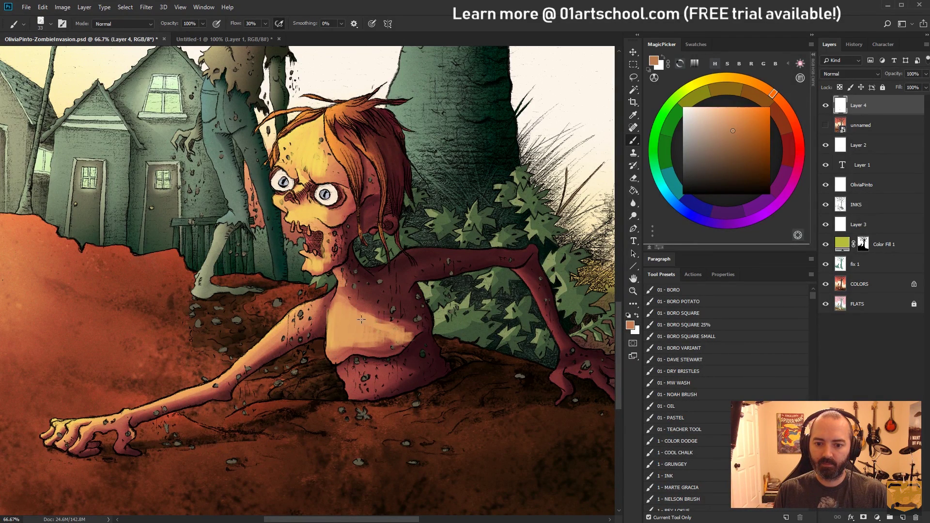
left_click(359, 311, "alt")
left_click_drag(359, 311, 404, 334)
left_click(323, 316, "alt")
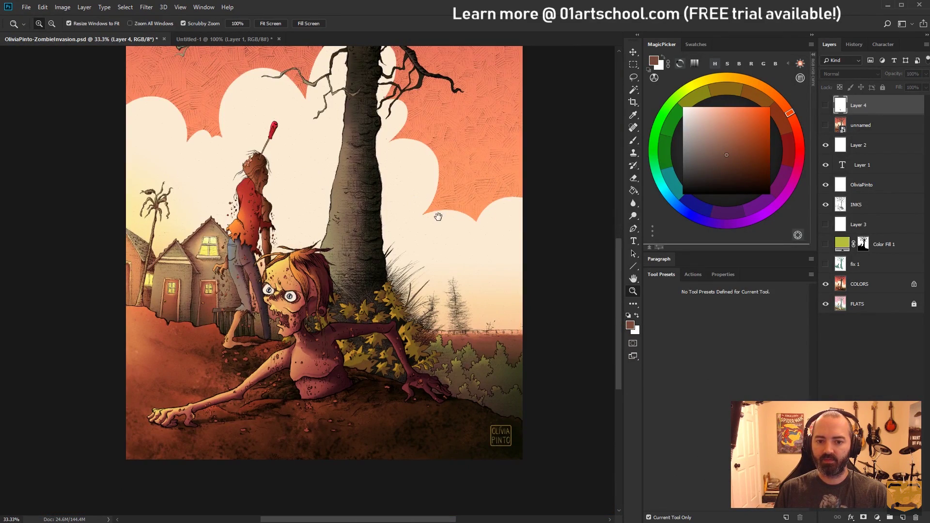
Zoom out to 25% and make the Color Fill 1 layer visible.
left_click_drag(438, 216, 444, 249)
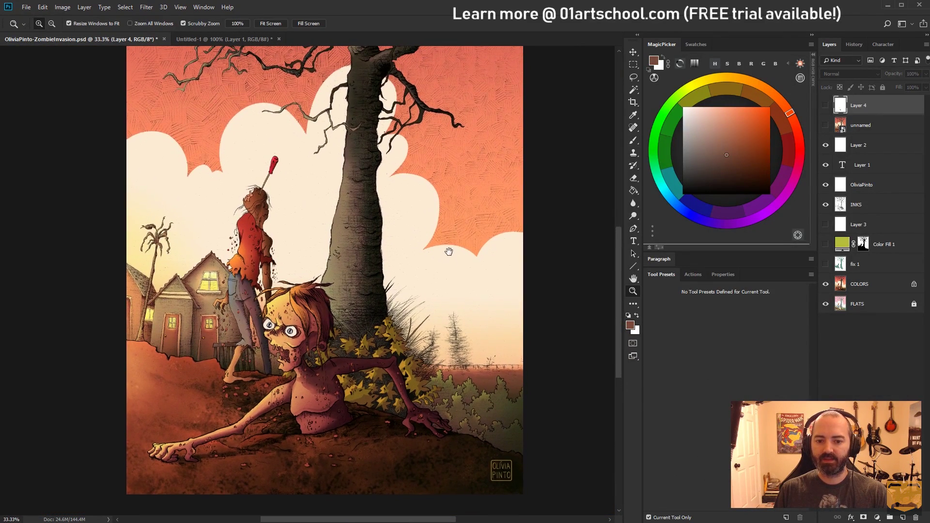
left_click(471, 286, "alt")
scroll(471, 285, "left", 5)
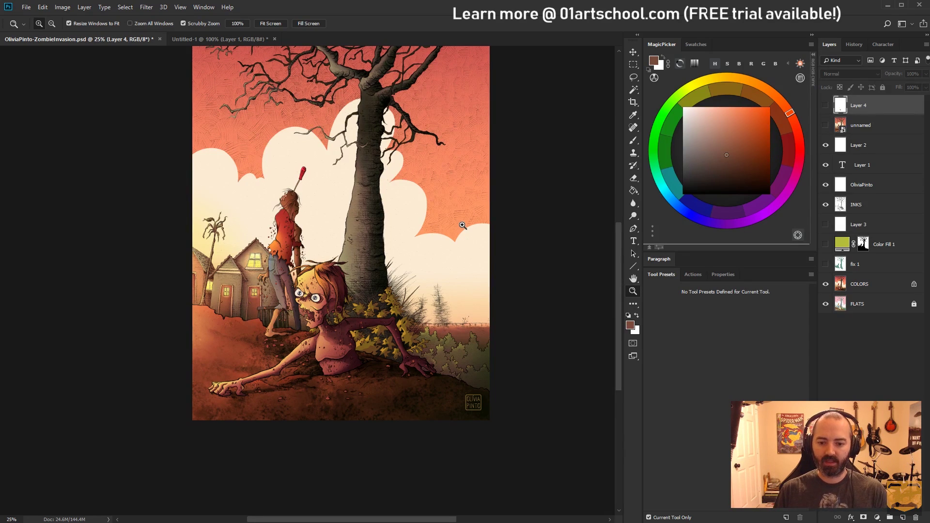
left_click(826, 246)
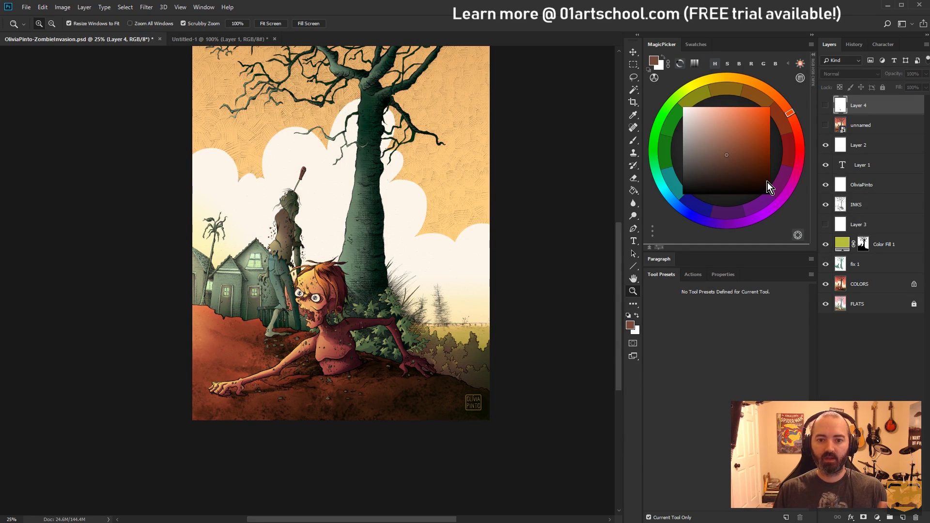